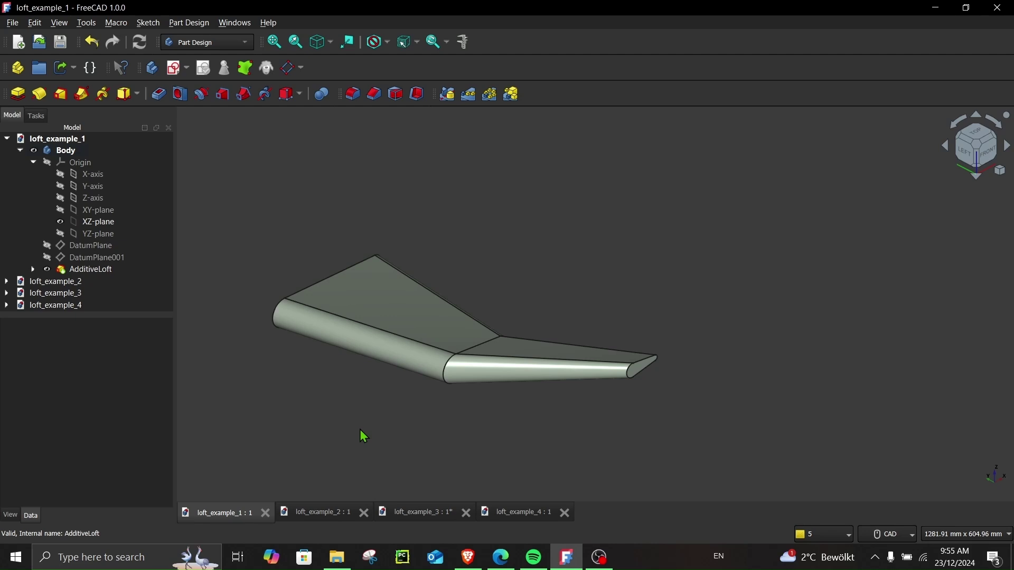
- Look through the four open loft example documents and return to loft_example_1
{"action": "left_click", "coordinate": [316, 512]}
{"action": "left_click", "coordinate": [414, 512]}
{"action": "left_click", "coordinate": [520, 513]}
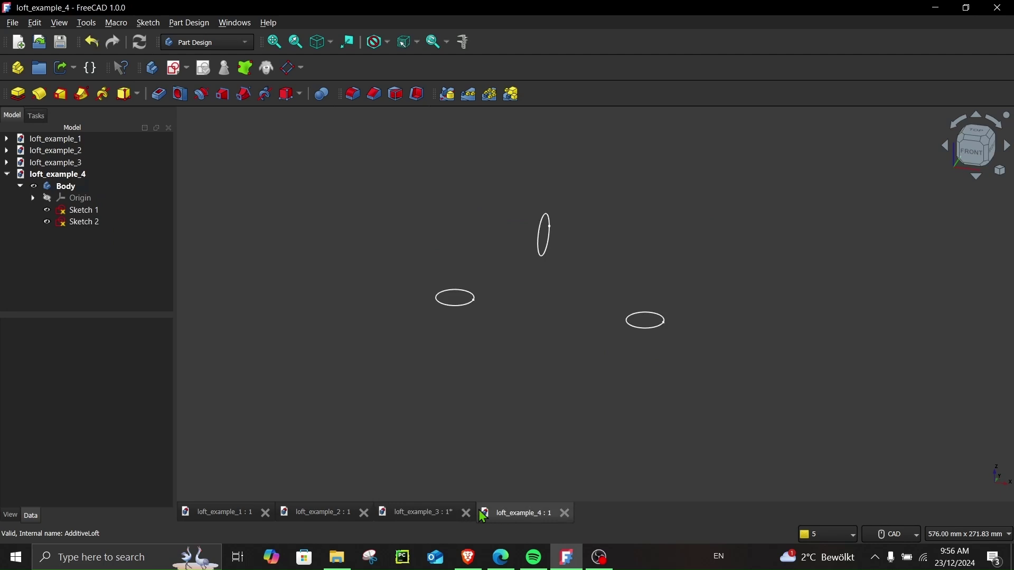
{"action": "left_click", "coordinate": [217, 515]}
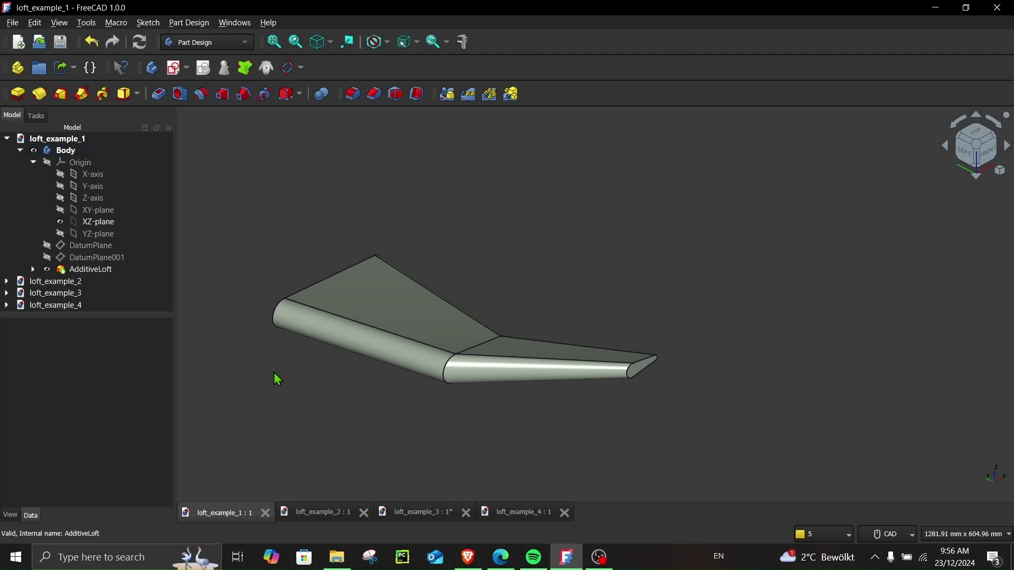
- Delete the additive loft in loft_example_1 and show its three profile sketches, Sketch, Sketch001 and Sketch002
{"action": "left_click", "coordinate": [108, 269]}
{"action": "key", "text": "Delete"}
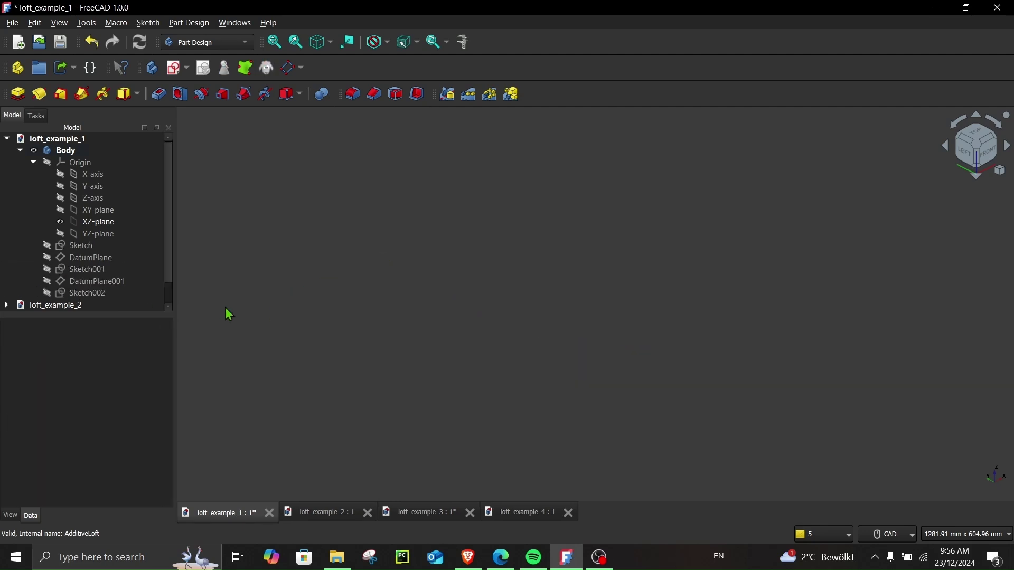
{"action": "left_click", "coordinate": [81, 246]}
{"action": "key", "text": "space"}
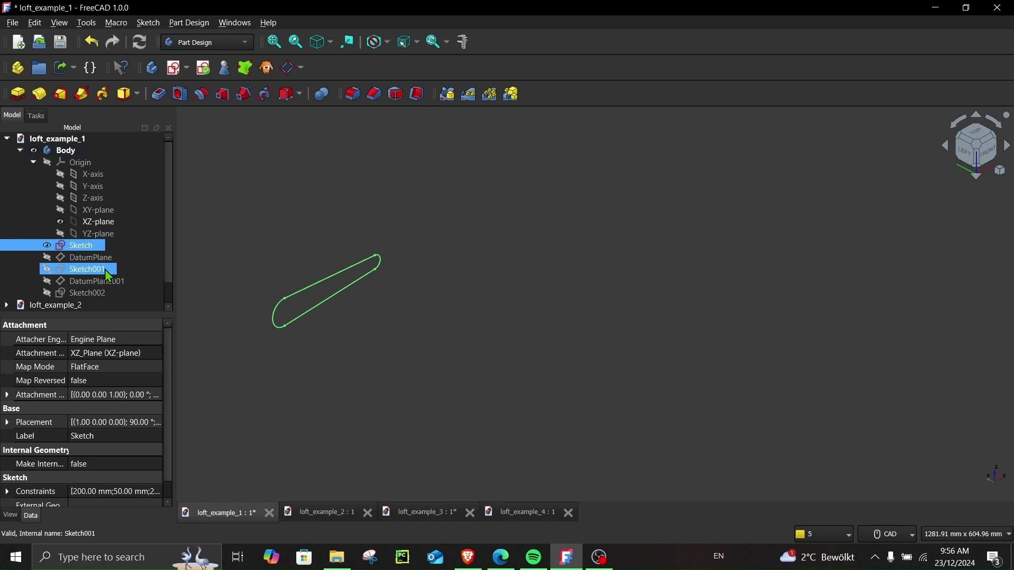
{"action": "left_click", "coordinate": [87, 269]}
{"action": "key", "text": "space"}
{"action": "left_click", "coordinate": [98, 295]}
{"action": "key", "text": "space"}
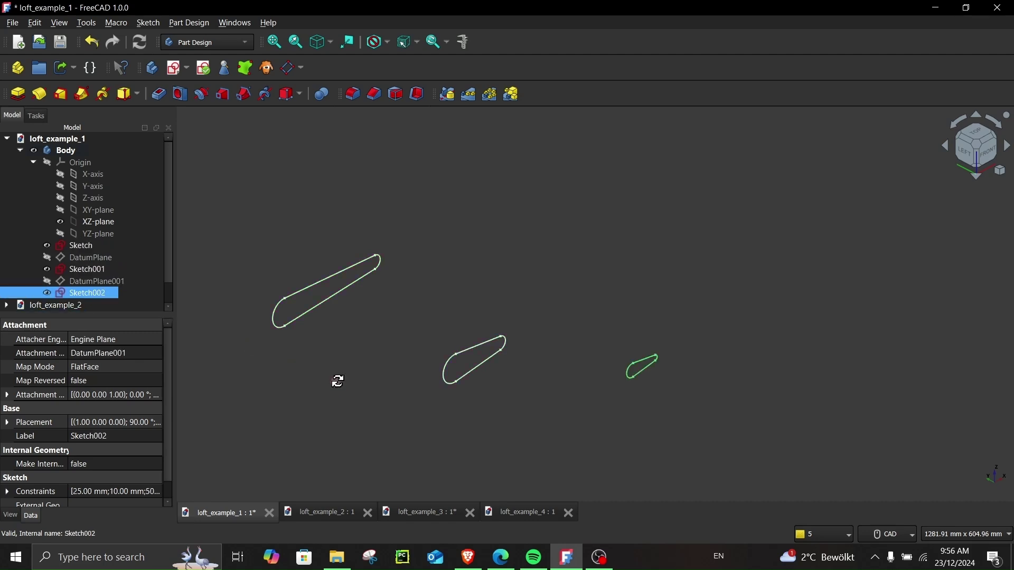
{"action": "mouse_move", "coordinate": [337, 381]}
{"action": "middle_mouse_down"}
{"action": "mouse_move", "coordinate": [369, 366]}
{"action": "mouse_move", "coordinate": [331, 380]}
{"action": "mouse_move", "coordinate": [322, 350]}
{"action": "middle_mouse_up"}
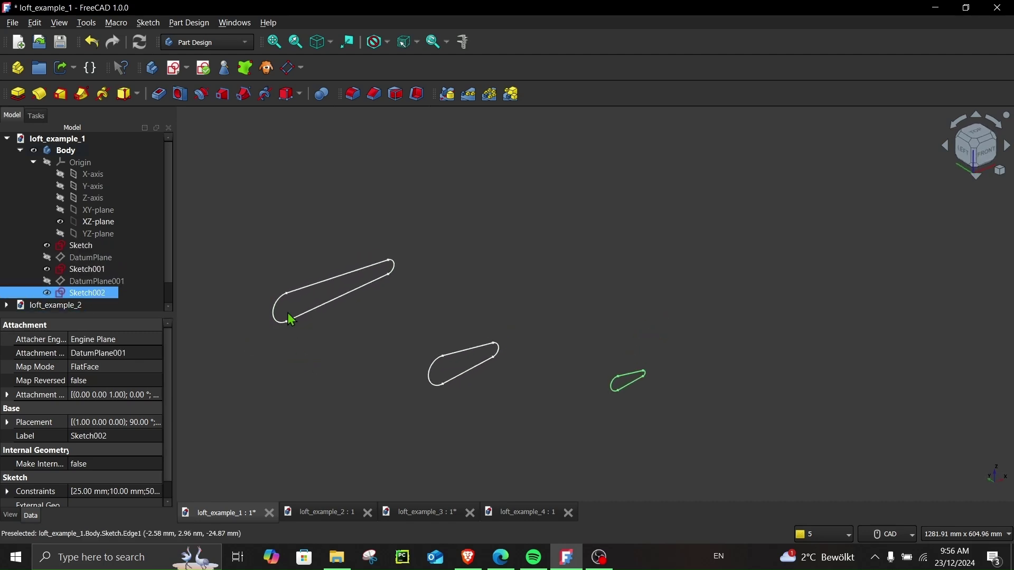
{"action": "left_click", "coordinate": [258, 219]}
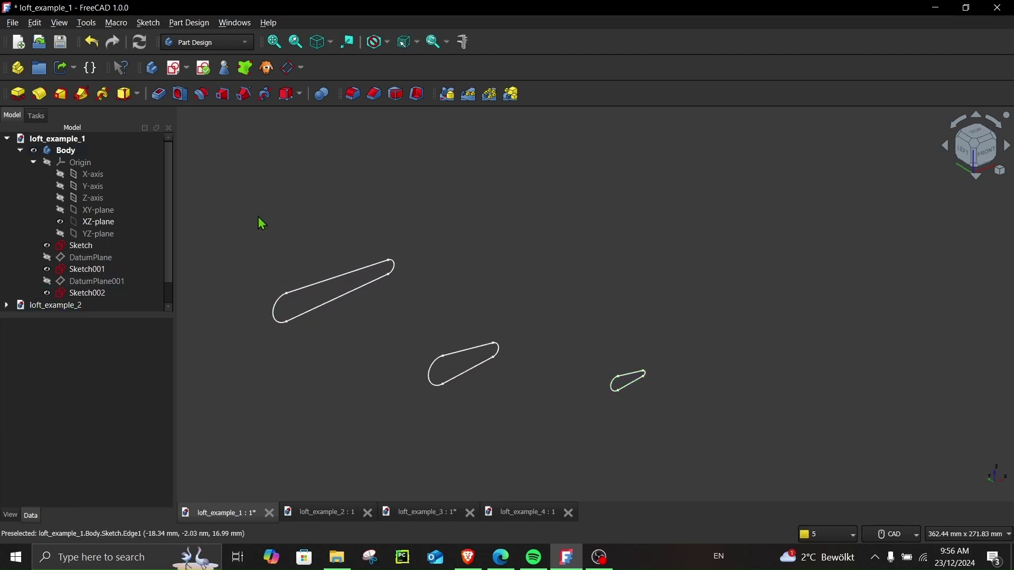
- Create an additive loft with the largest profile, Sketch, as its base and Sketch001 and Sketch002 as sections
{"action": "left_click", "coordinate": [323, 291]}
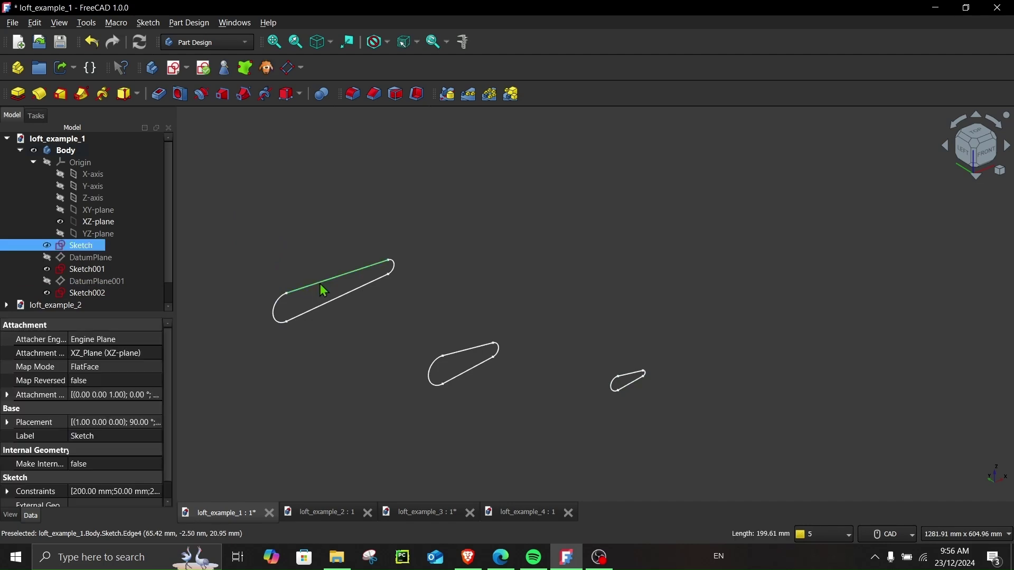
{"action": "left_click", "coordinate": [60, 95]}
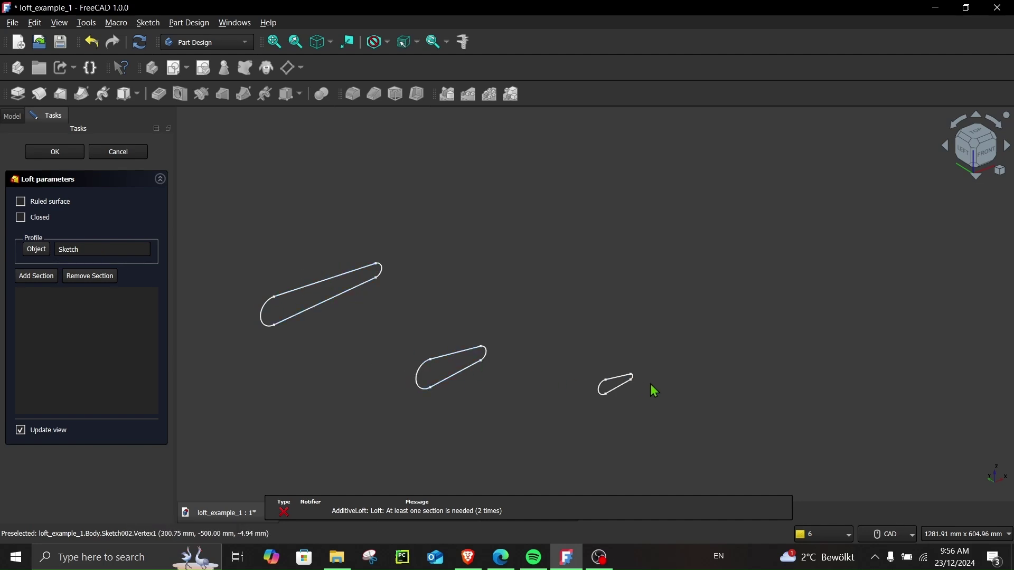
{"action": "left_click", "coordinate": [38, 278]}
{"action": "left_click", "coordinate": [453, 364]}
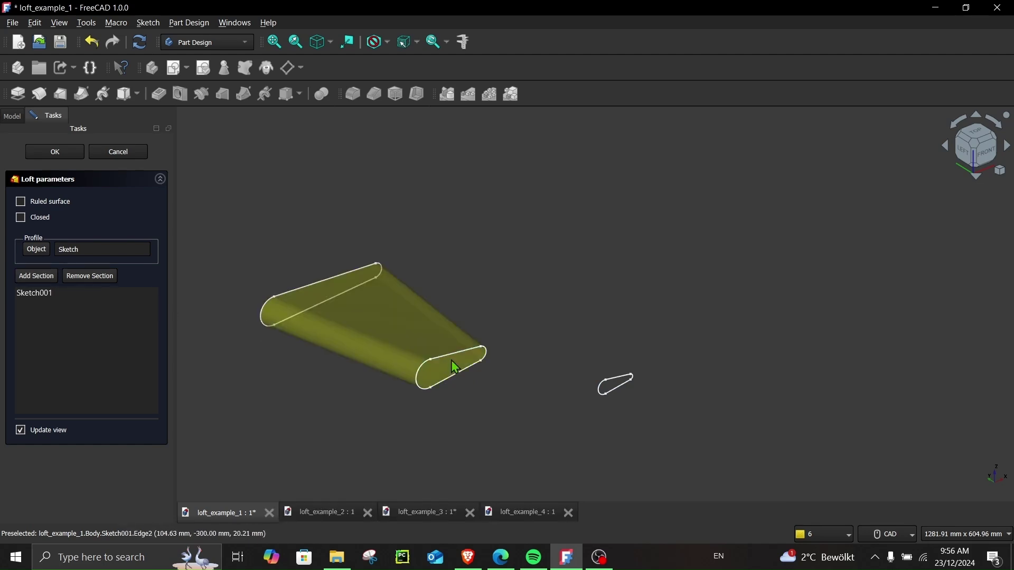
{"action": "left_click", "coordinate": [49, 279]}
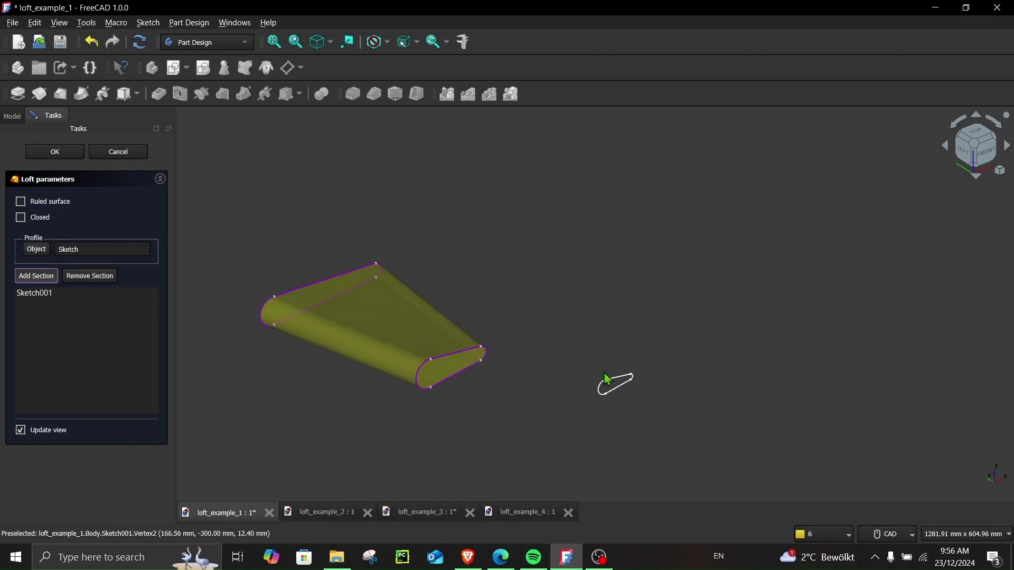
{"action": "left_click", "coordinate": [618, 389]}
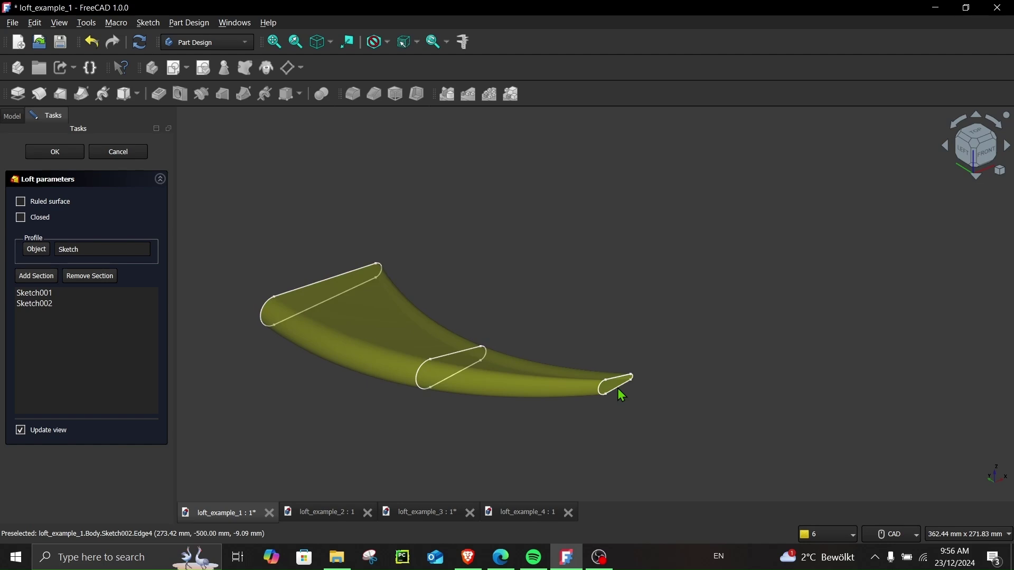
- Compare the loft with and without the ruled surface option, and accept it with ruled surface enabled
{"action": "left_click", "coordinate": [44, 205]}
{"action": "mouse_move", "coordinate": [306, 381]}
{"action": "middle_mouse_down"}
{"action": "mouse_move", "coordinate": [309, 442]}
{"action": "mouse_move", "coordinate": [309, 393]}
{"action": "middle_mouse_up"}
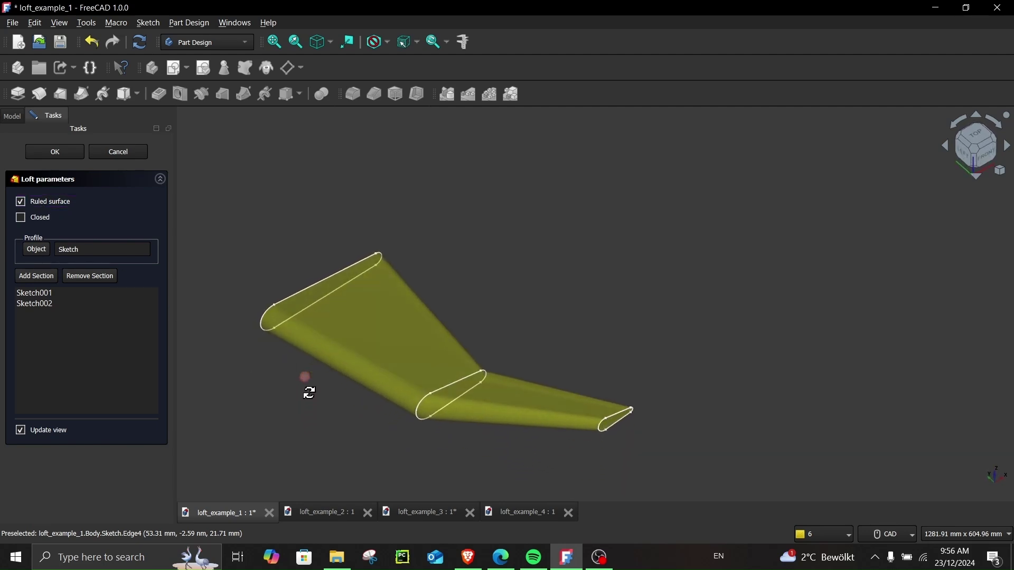
{"action": "left_click", "coordinate": [33, 202]}
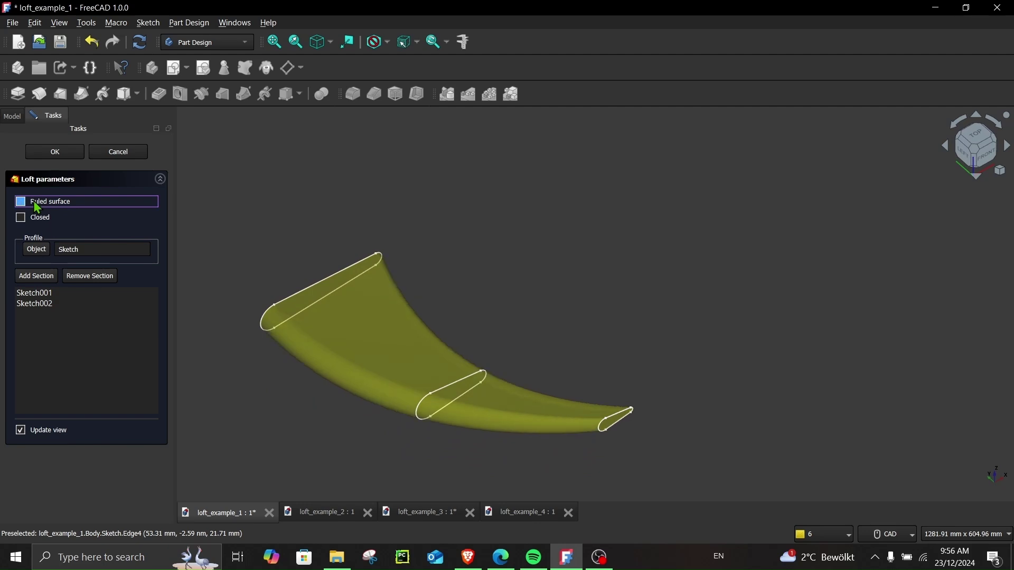
{"action": "middle_click_drag", "start_coordinate": [348, 431], "coordinate": [299, 426]}
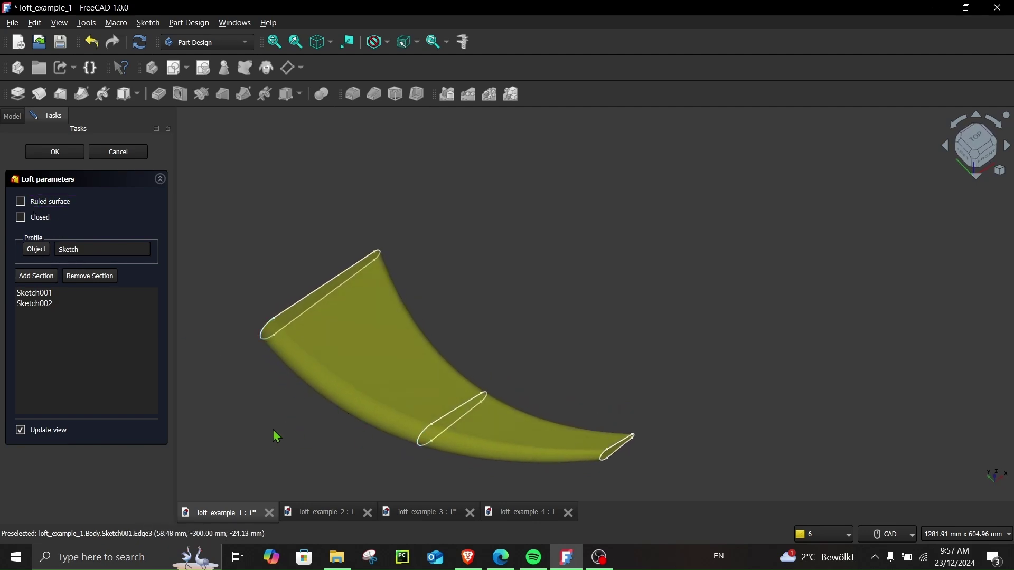
{"action": "middle_click_drag", "start_coordinate": [279, 432], "coordinate": [275, 391]}
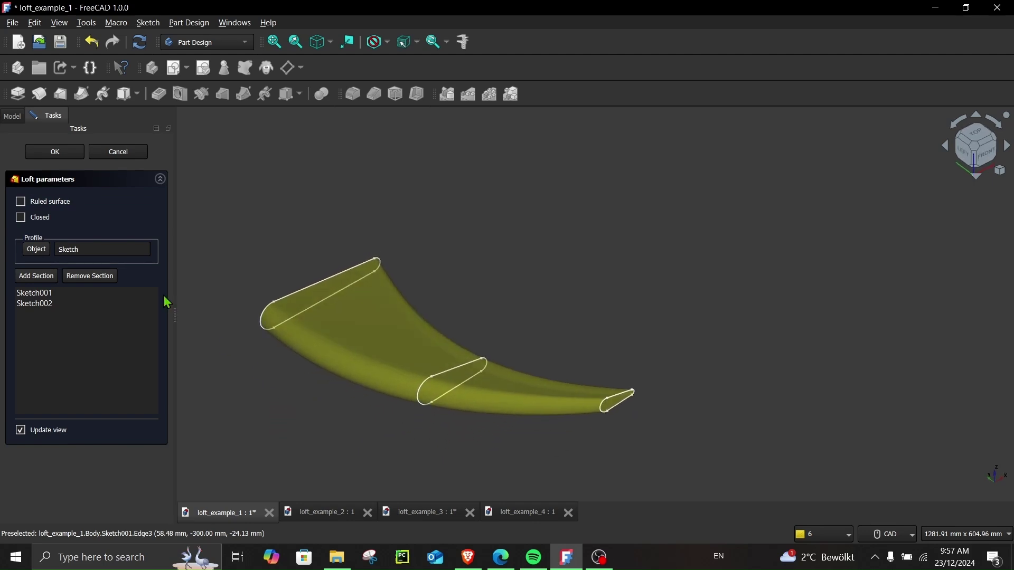
{"action": "left_click", "coordinate": [21, 201]}
{"action": "left_click", "coordinate": [54, 155]}
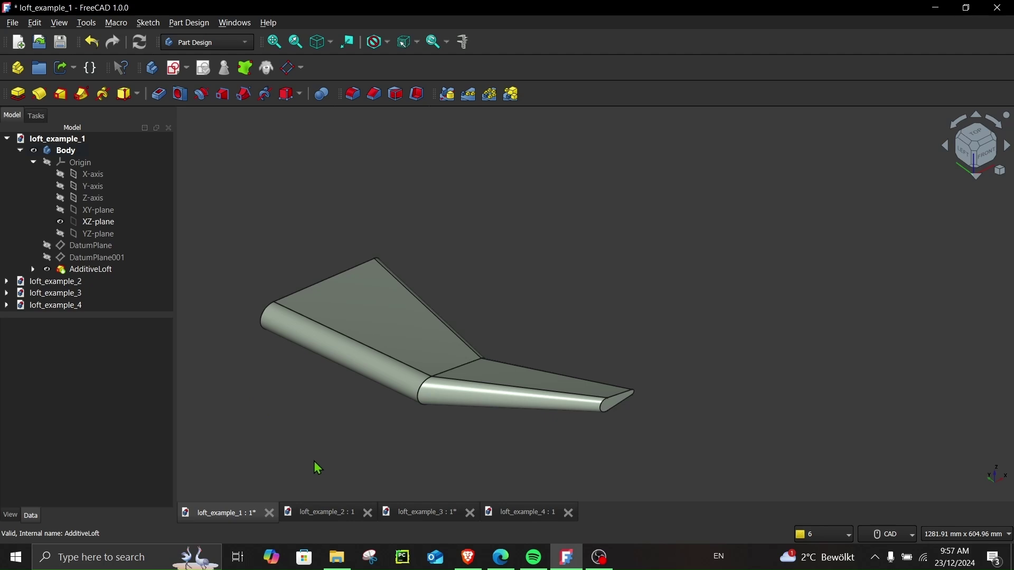
- Switch to loft_example_2, inspect the cylinder's pocket and delete the subtractive loft that forms it
{"action": "left_click", "coordinate": [317, 513]}
{"action": "mouse_move", "coordinate": [365, 301]}
{"action": "middle_mouse_down"}
{"action": "mouse_move", "coordinate": [373, 255]}
{"action": "mouse_move", "coordinate": [296, 249]}
{"action": "mouse_move", "coordinate": [367, 249]}
{"action": "mouse_move", "coordinate": [353, 322]}
{"action": "mouse_move", "coordinate": [358, 292]}
{"action": "middle_mouse_up"}
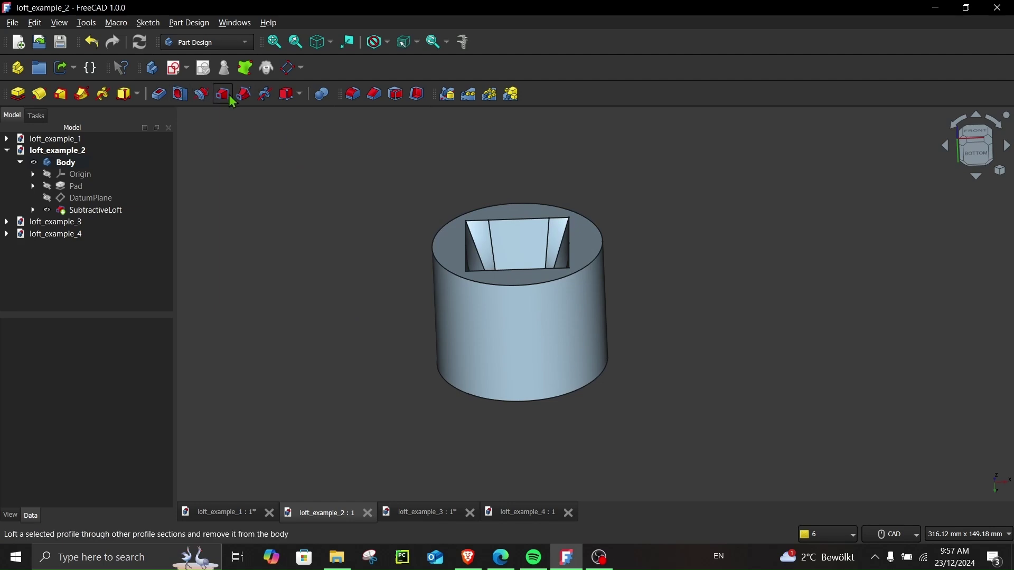
{"action": "middle_click_drag", "start_coordinate": [507, 310], "coordinate": [555, 294]}
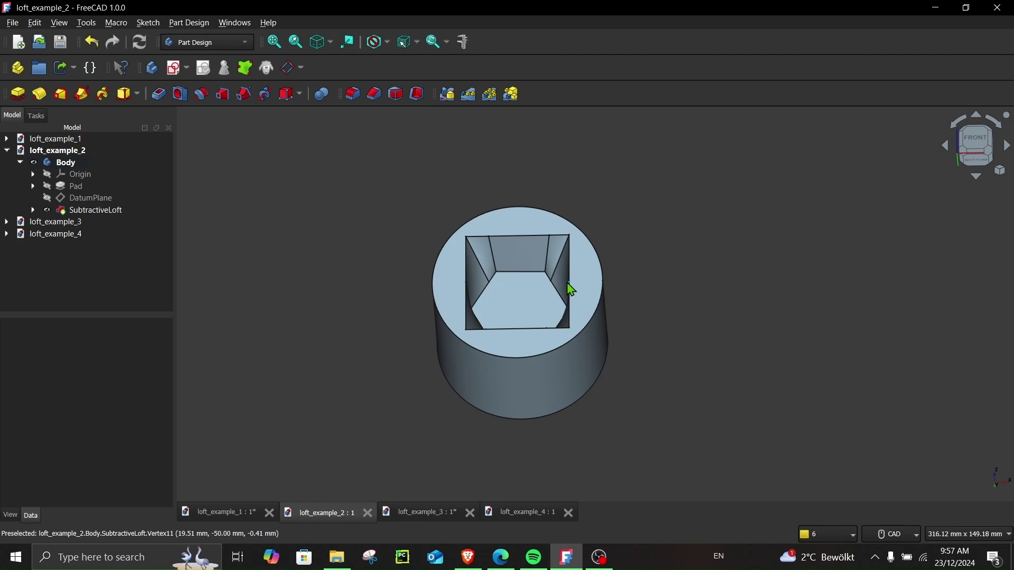
{"action": "left_click", "coordinate": [90, 210]}
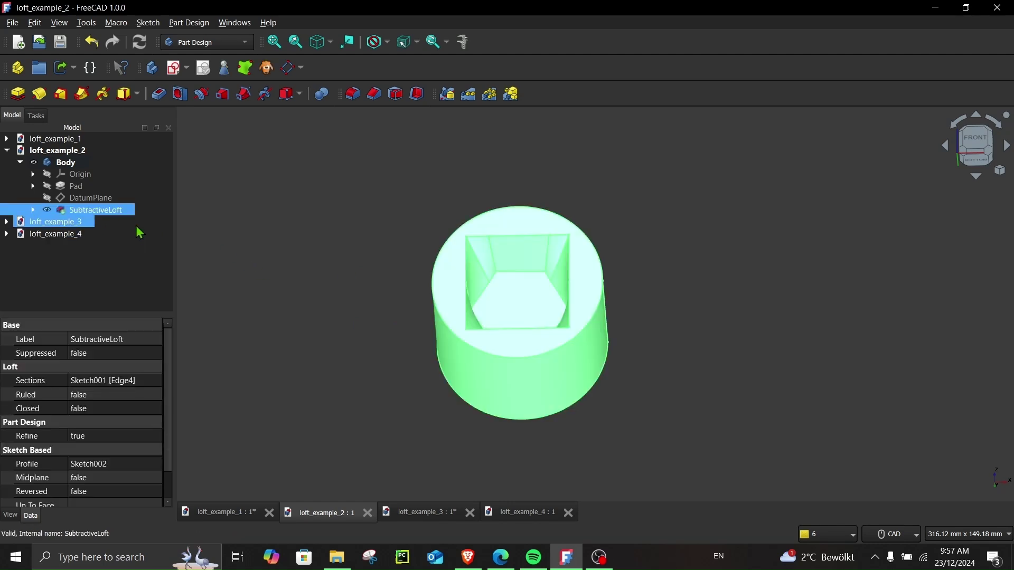
{"action": "key", "text": "Delete"}
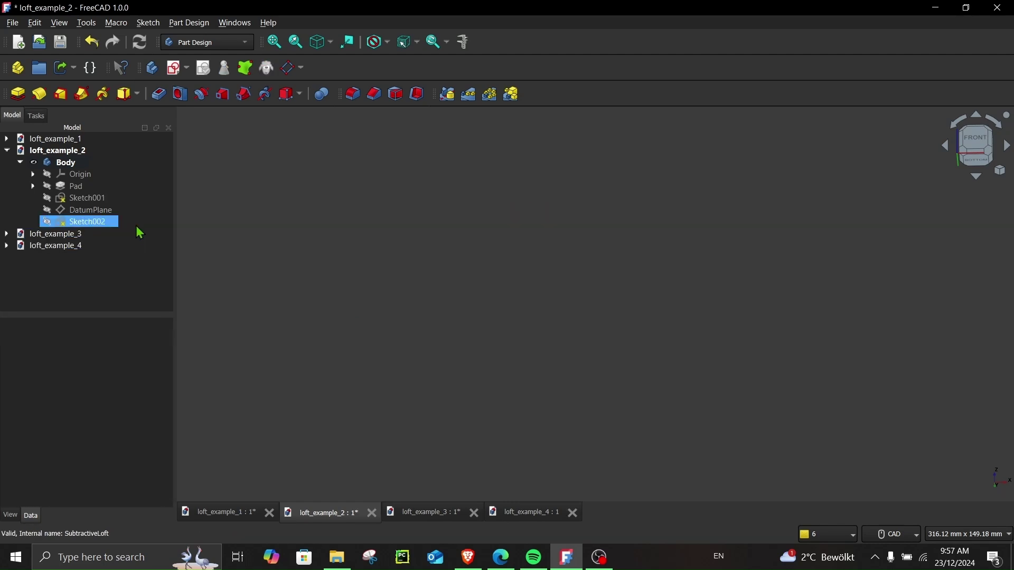
- Show Sketch001, Sketch002 and the cylindrical Pad in loft_example_2
{"action": "left_click", "coordinate": [99, 199]}
{"action": "key", "text": "space"}
{"action": "left_click", "coordinate": [90, 222]}
{"action": "key", "text": "space"}
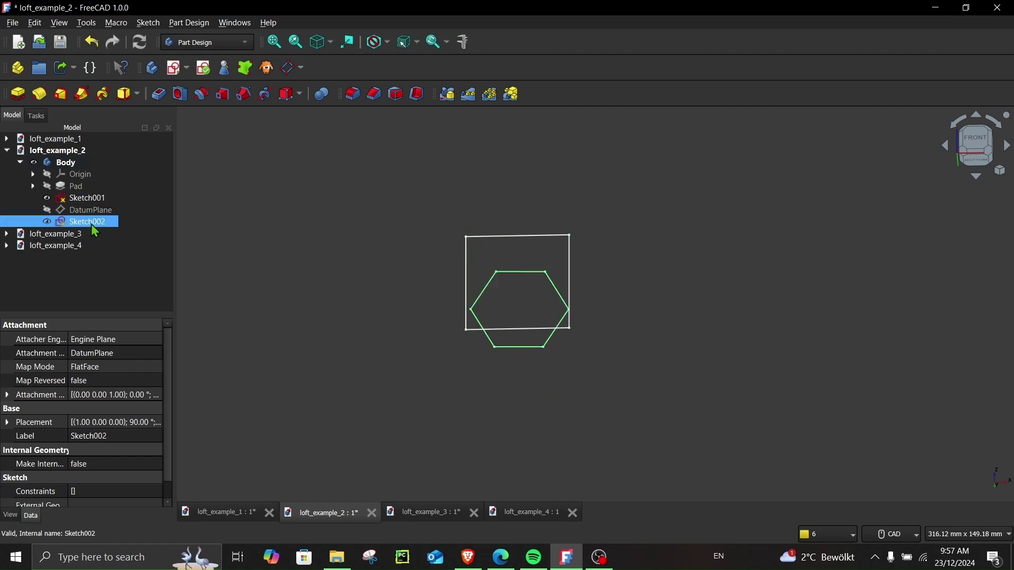
{"action": "left_click", "coordinate": [78, 186]}
{"action": "key", "text": "space"}
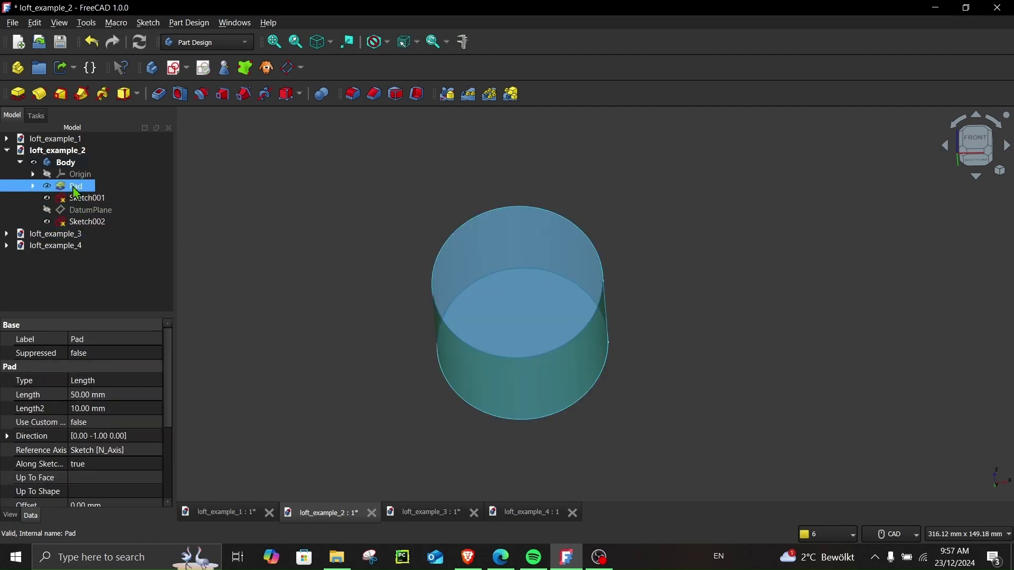
- Make the cylindrical Pad transparent
{"action": "right_click", "coordinate": [73, 189]}
{"action": "left_click", "coordinate": [114, 248]}
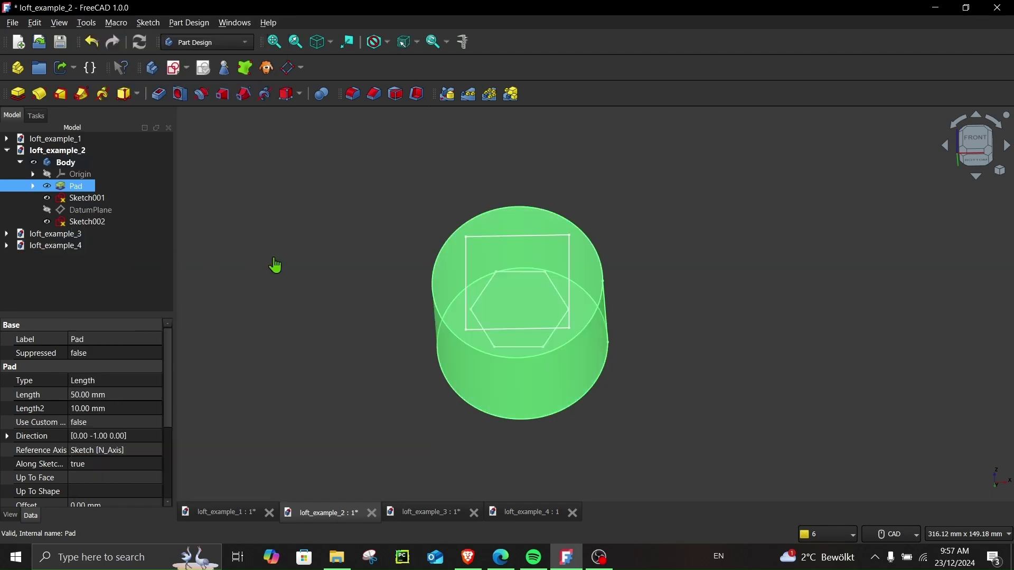
{"action": "left_click", "coordinate": [283, 305]}
{"action": "middle_click_drag", "start_coordinate": [293, 274], "coordinate": [306, 242]}
- Start a subtractive loft with the hexagonal Sketch002 as its profile
{"action": "left_click", "coordinate": [98, 222]}
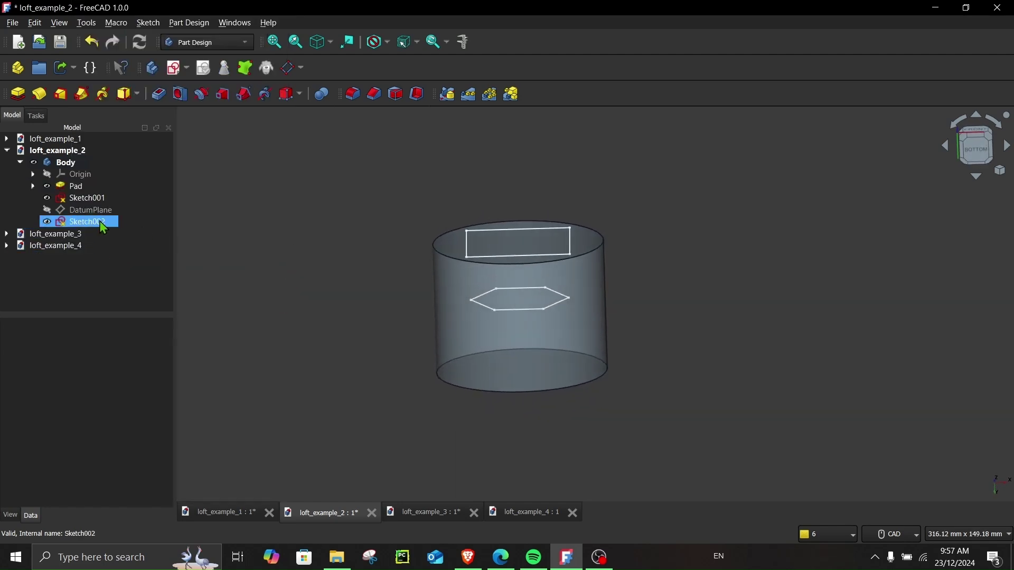
{"action": "left_click", "coordinate": [96, 223]}
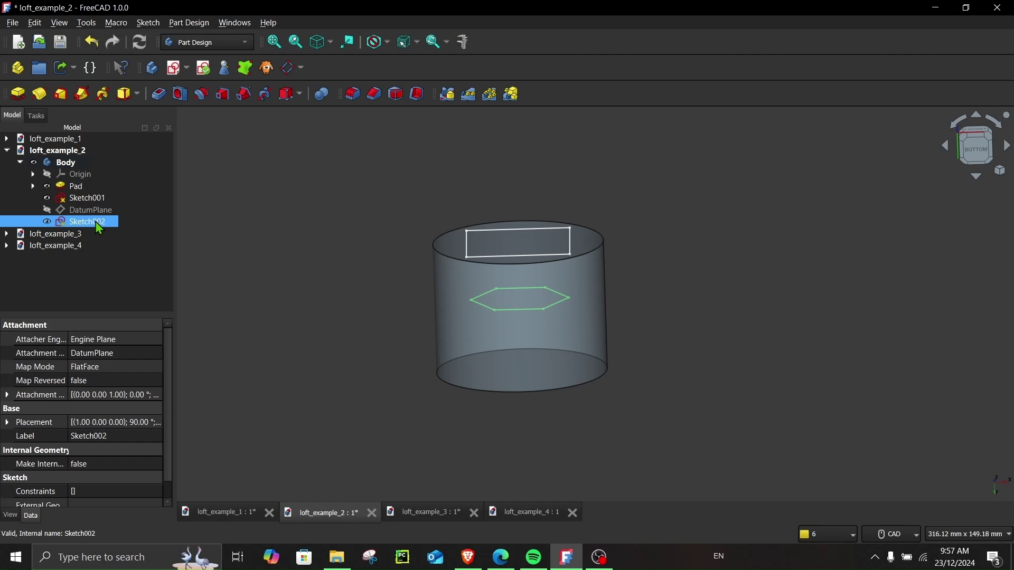
{"action": "left_click", "coordinate": [223, 95]}
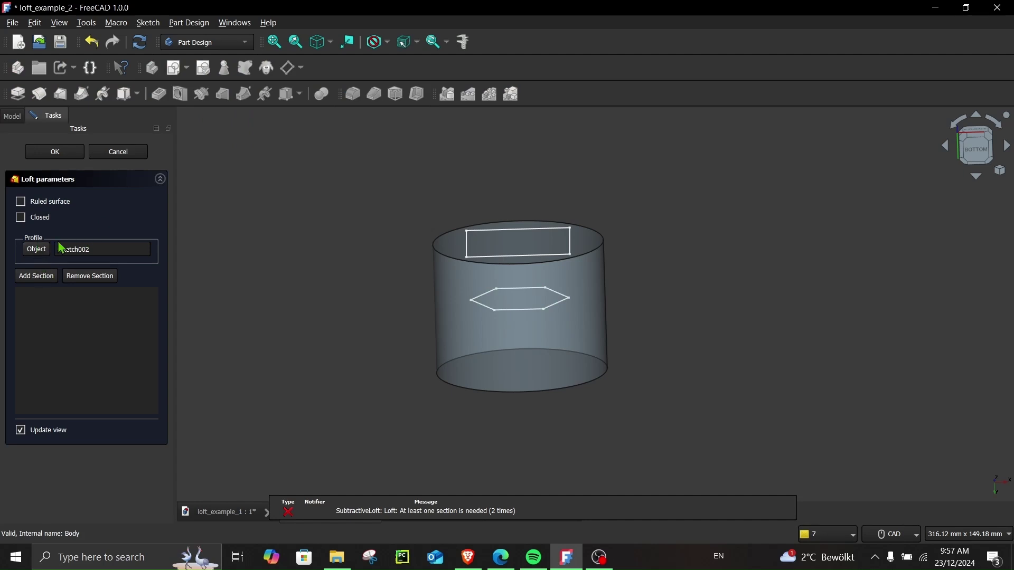
{"action": "left_click", "coordinate": [47, 275]}
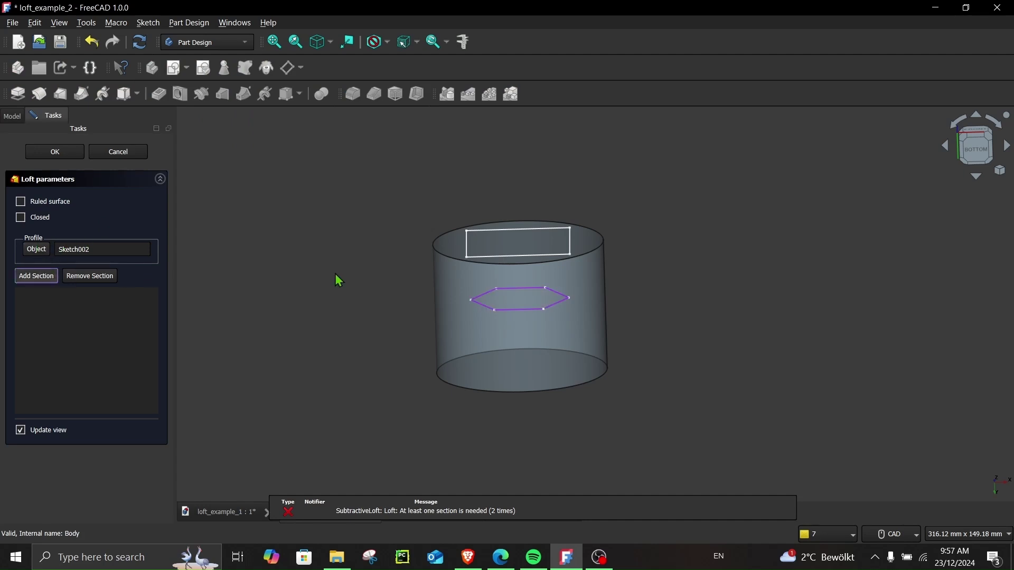
{"action": "left_click", "coordinate": [513, 262]}
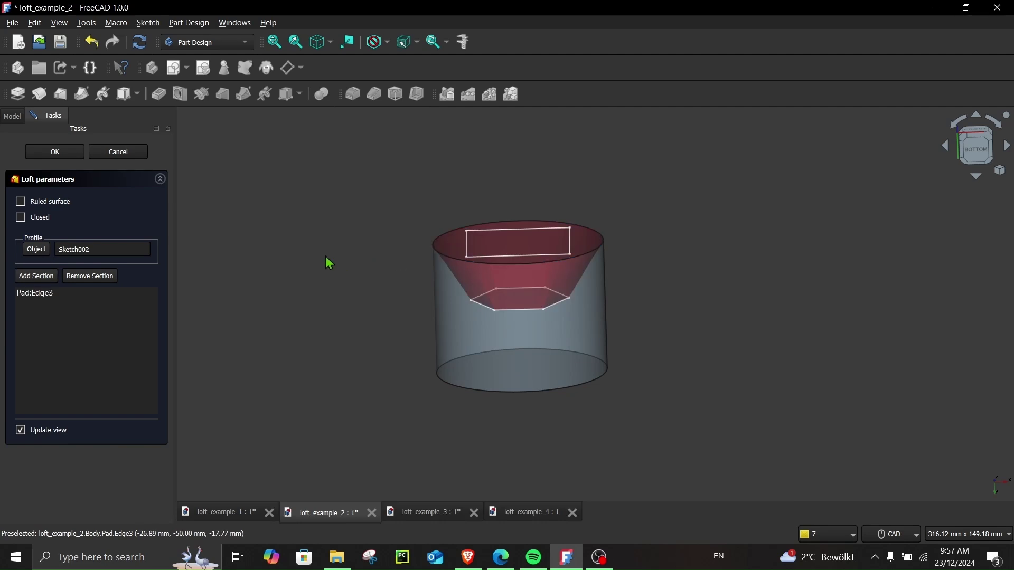
{"action": "middle_click_drag", "start_coordinate": [325, 256], "coordinate": [276, 297]}
{"action": "left_click", "coordinate": [37, 293]}
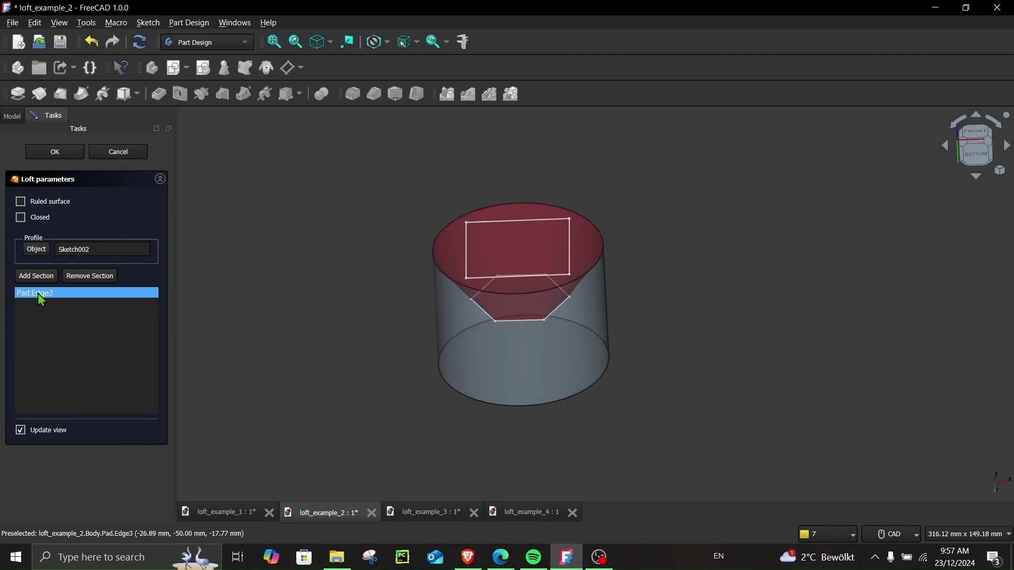
{"action": "right_click", "coordinate": [37, 293]}
{"action": "left_click", "coordinate": [88, 300]}
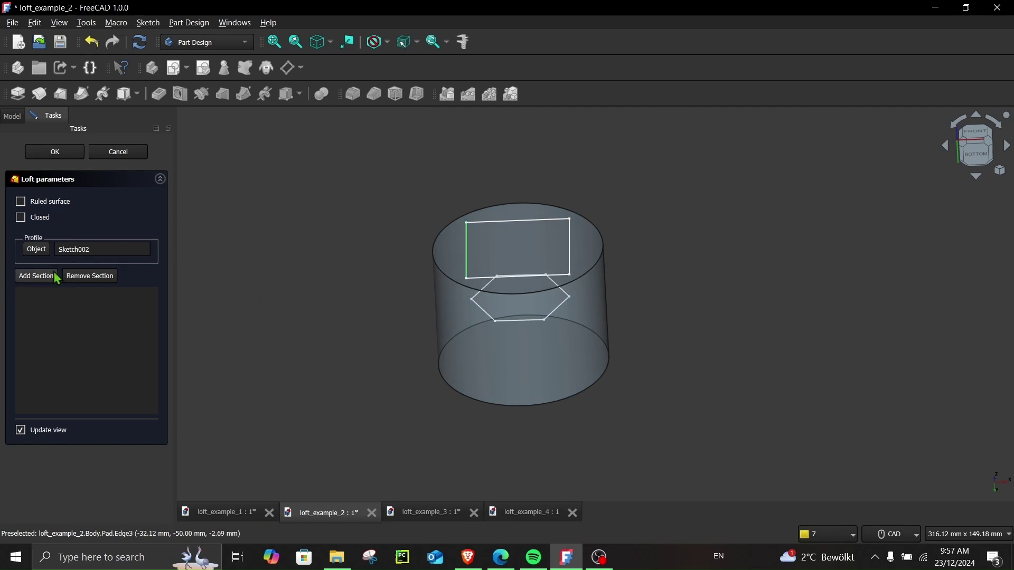
- Add the rectangular Sketch001 as the section of the subtractive loft and accept the cut
{"action": "left_click", "coordinate": [37, 277]}
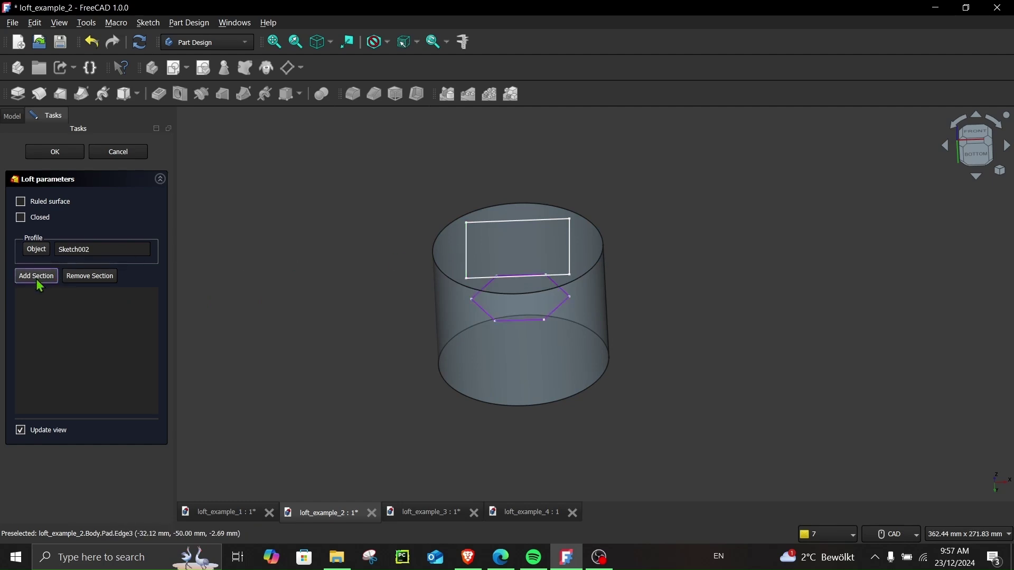
{"action": "left_click", "coordinate": [466, 243]}
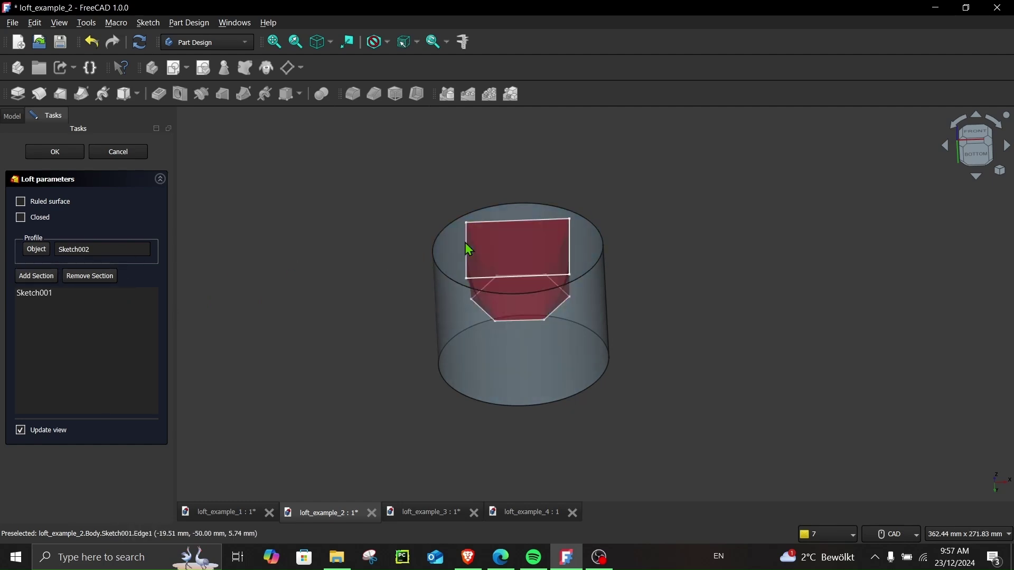
{"action": "left_click", "coordinate": [56, 152]}
- Make the SubtractiveLoft feature transparent
{"action": "right_click", "coordinate": [69, 211]}
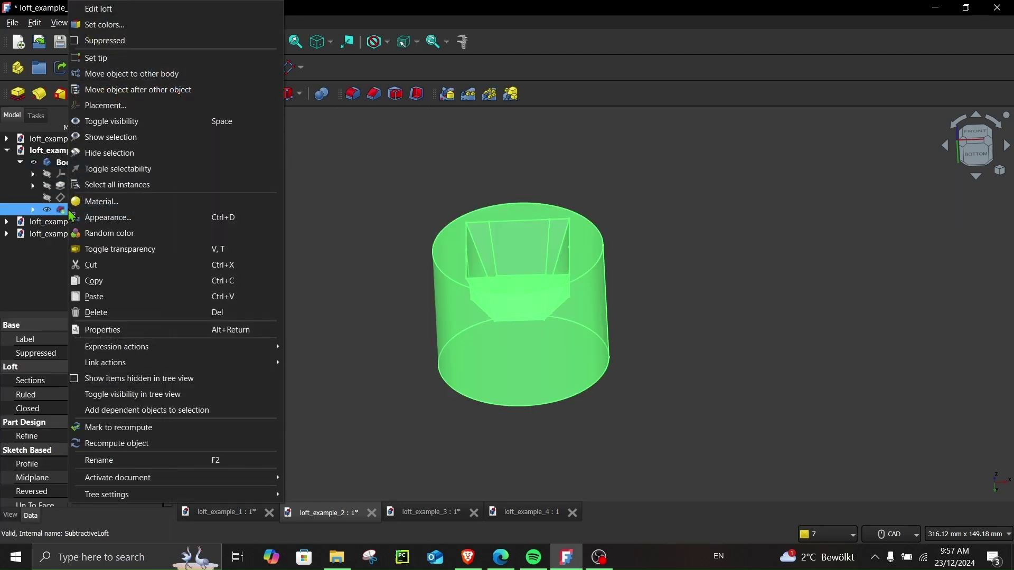
{"action": "left_click", "coordinate": [103, 248]}
{"action": "left_click", "coordinate": [317, 283]}
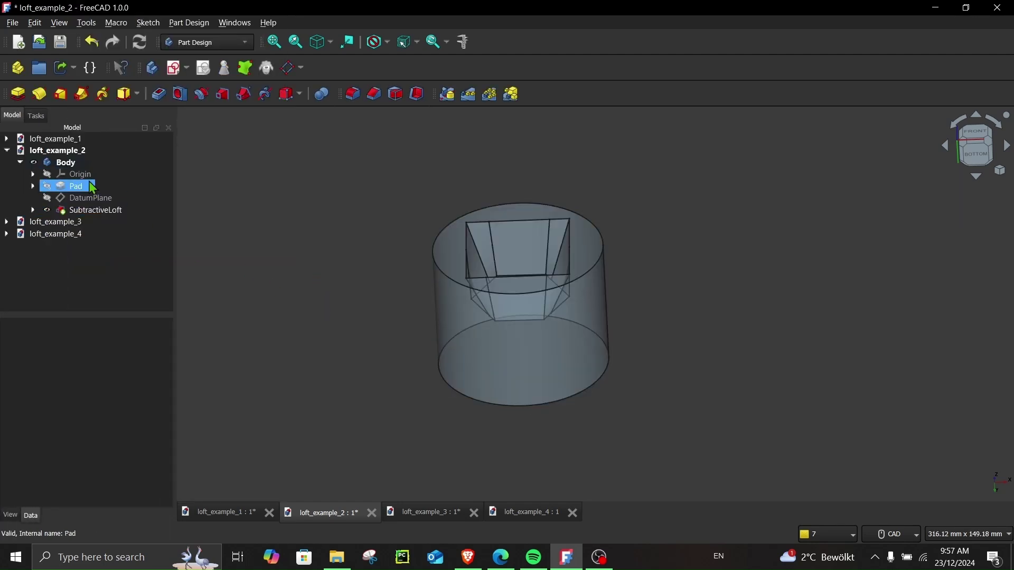
- Turn off the transparency of the Body in loft_example_2 and view its lofted pocket from above
{"action": "left_click", "coordinate": [62, 163]}
{"action": "right_click", "coordinate": [62, 168]}
{"action": "left_click", "coordinate": [117, 185]}
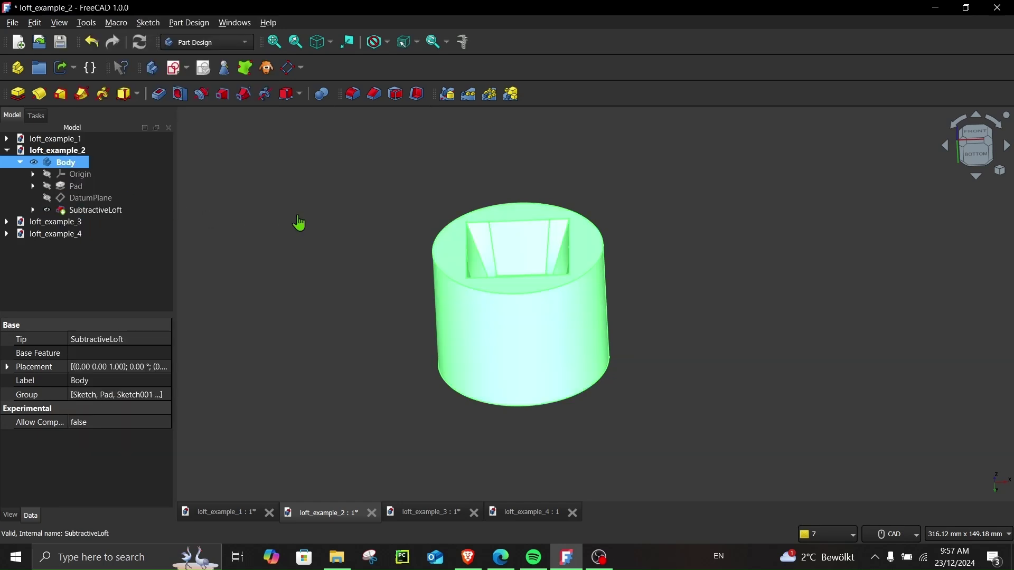
{"action": "left_click", "coordinate": [299, 222]}
{"action": "middle_click_drag", "start_coordinate": [329, 283], "coordinate": [317, 338]}
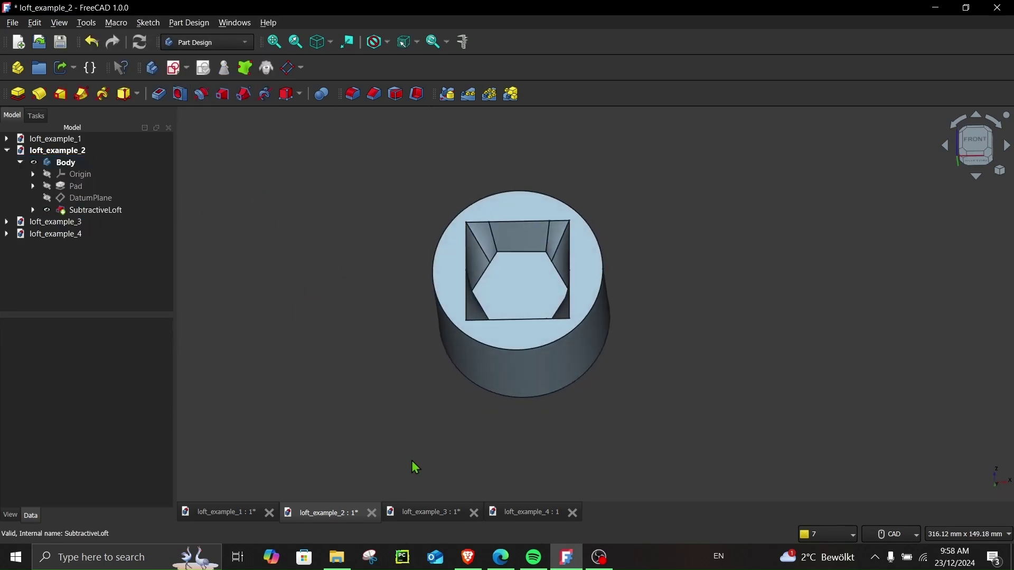
- Open the AdditiveLoft in loft_example_3 for editing and make the loft closed
{"action": "left_click", "coordinate": [430, 513]}
{"action": "middle_click_drag", "start_coordinate": [373, 324], "coordinate": [224, 255]}
{"action": "right_click", "coordinate": [103, 198]}
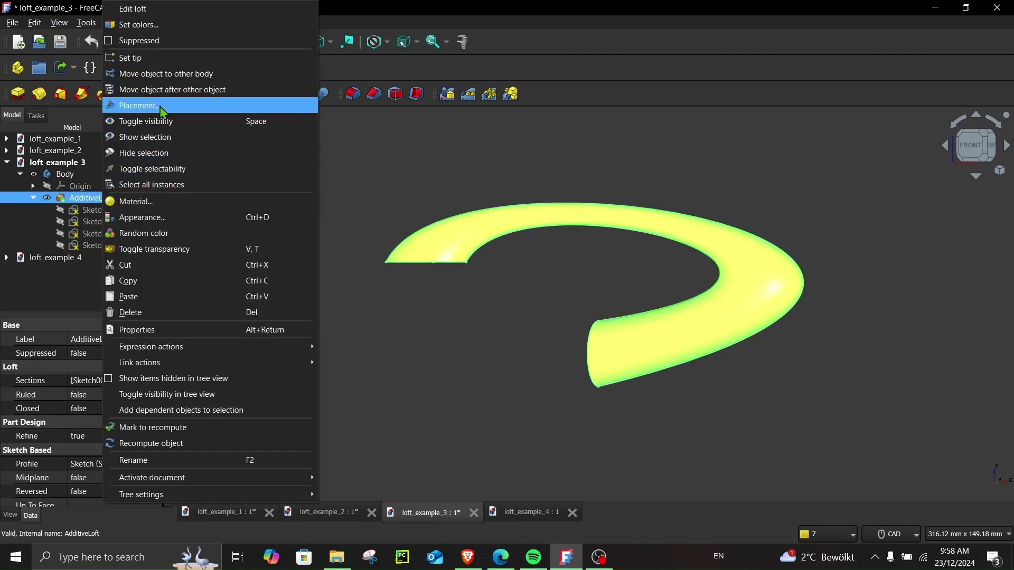
{"action": "left_click", "coordinate": [150, 9]}
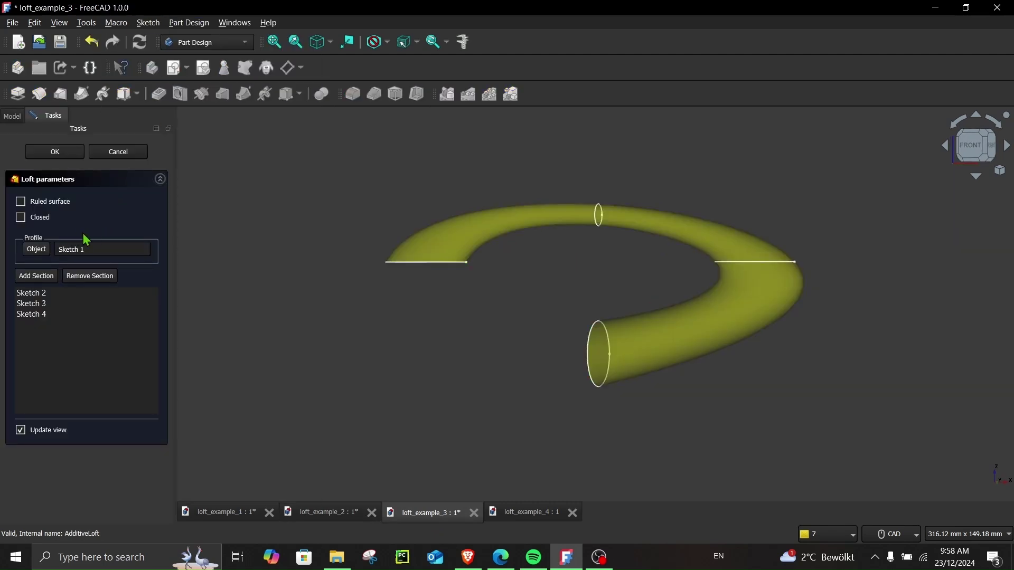
{"action": "left_click", "coordinate": [42, 219]}
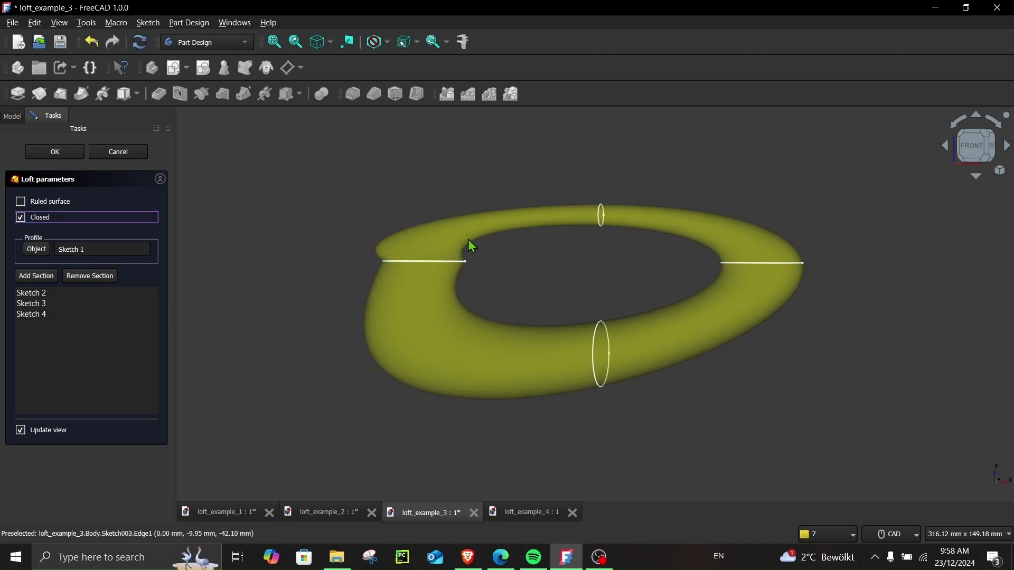
- Disable the Closed option of the loft in loft_example_3
{"action": "left_click", "coordinate": [21, 218]}
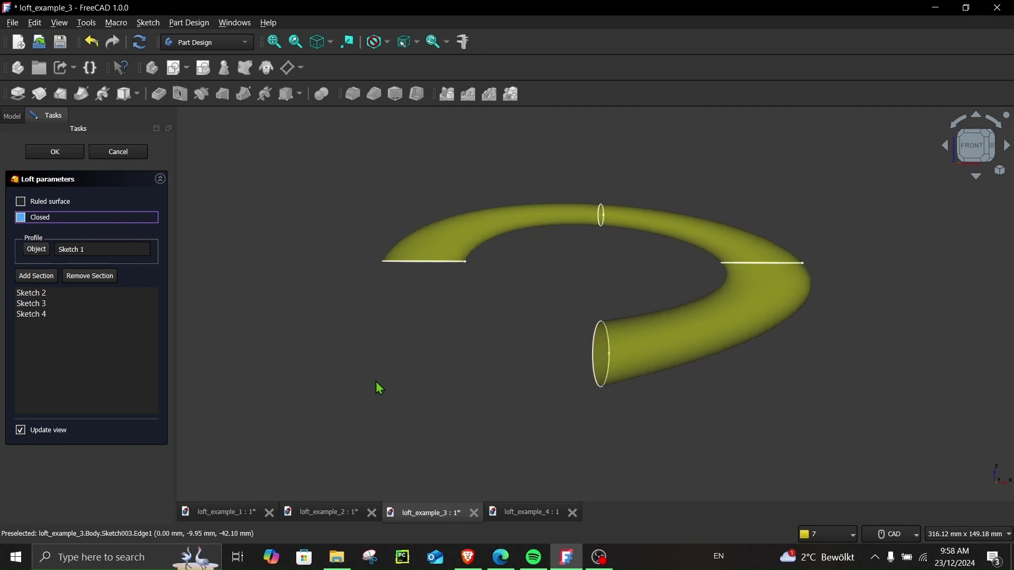
{"action": "middle_click_drag", "start_coordinate": [399, 367], "coordinate": [388, 383]}
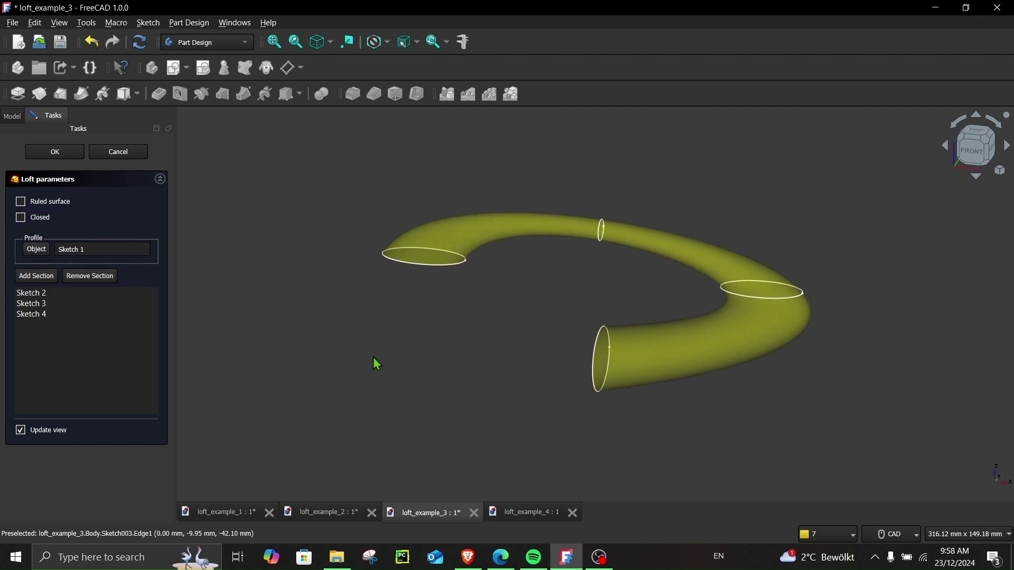
{"action": "left_click", "coordinate": [154, 315]}
{"action": "middle_click_drag", "start_coordinate": [449, 361], "coordinate": [453, 336]}
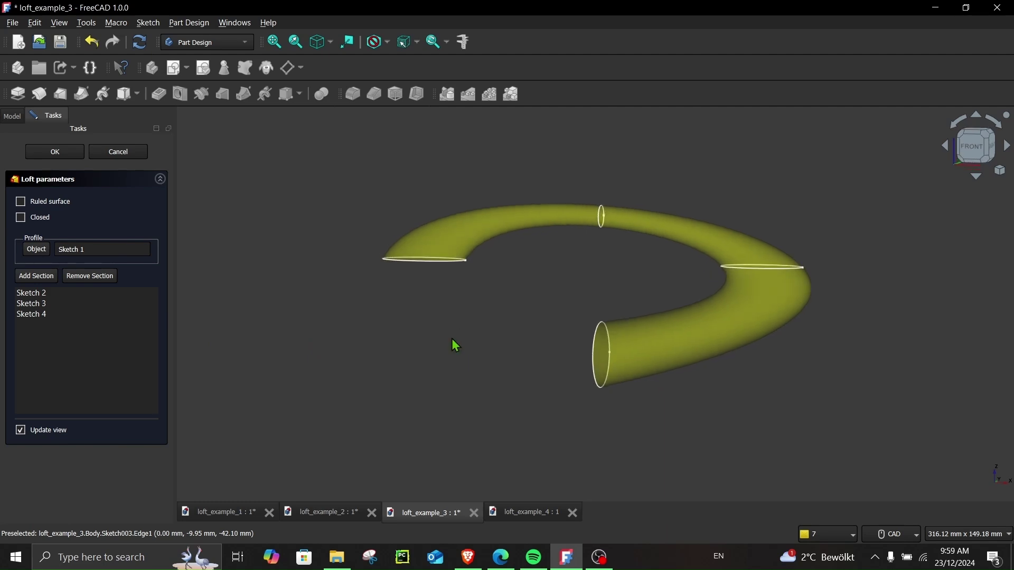
- Remove Sketch 2, Sketch 3 and Sketch 4 from the loft's sections
{"action": "left_click_drag", "start_coordinate": [47, 294], "coordinate": [46, 305]}
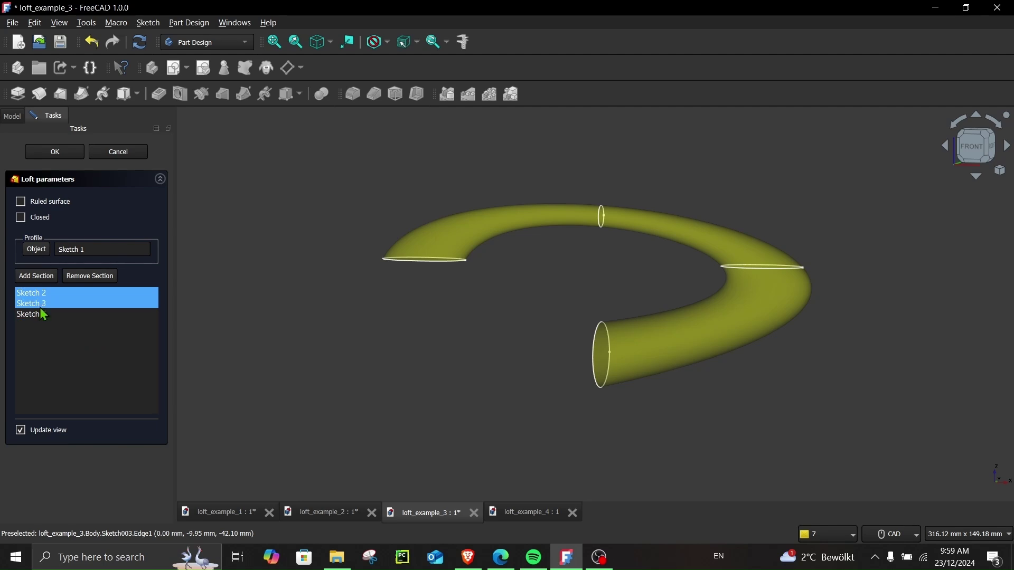
{"action": "left_click", "coordinate": [40, 312]}
{"action": "mouse_move", "coordinate": [41, 304]}
{"action": "left_mouse_down"}
{"action": "mouse_move", "coordinate": [44, 291]}
{"action": "mouse_move", "coordinate": [38, 297]}
{"action": "left_mouse_up"}
{"action": "left_click", "coordinate": [45, 294]}
{"action": "key", "text": "Delete"}
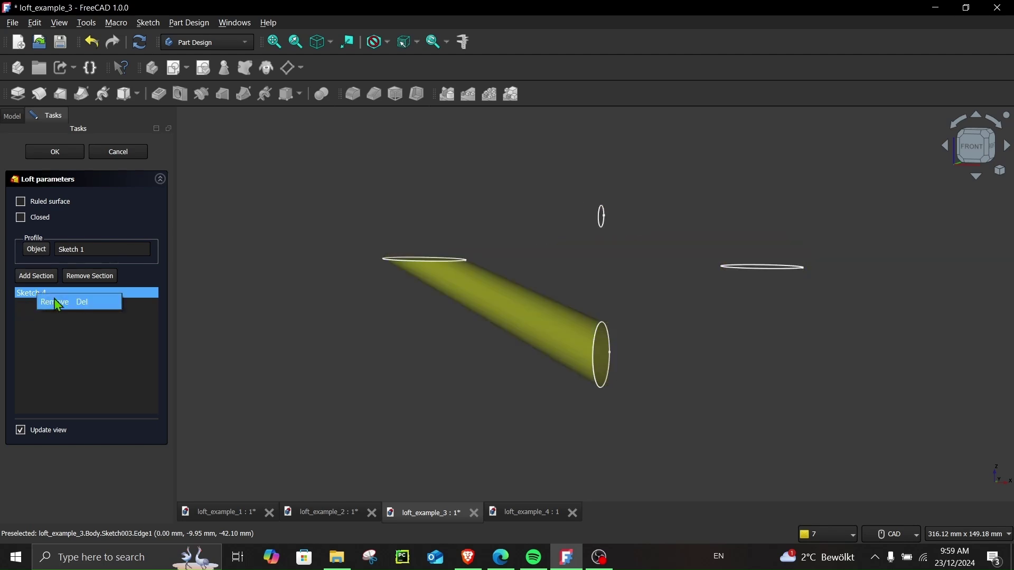
{"action": "key", "text": "Delete"}
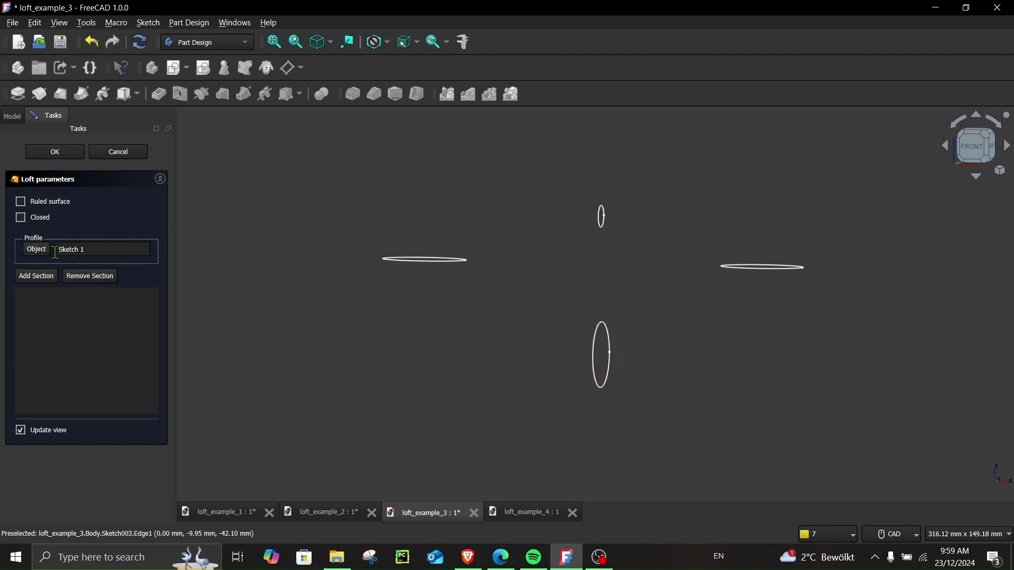
- Add the loft sections in the order Sketch 3, Sketch 2, Sketch 4, and discard the loft edit
{"action": "mouse_move", "coordinate": [443, 262]}
{"action": "middle_mouse_down"}
{"action": "mouse_move", "coordinate": [434, 294]}
{"action": "mouse_move", "coordinate": [434, 274]}
{"action": "middle_mouse_up"}
{"action": "left_click", "coordinate": [37, 280]}
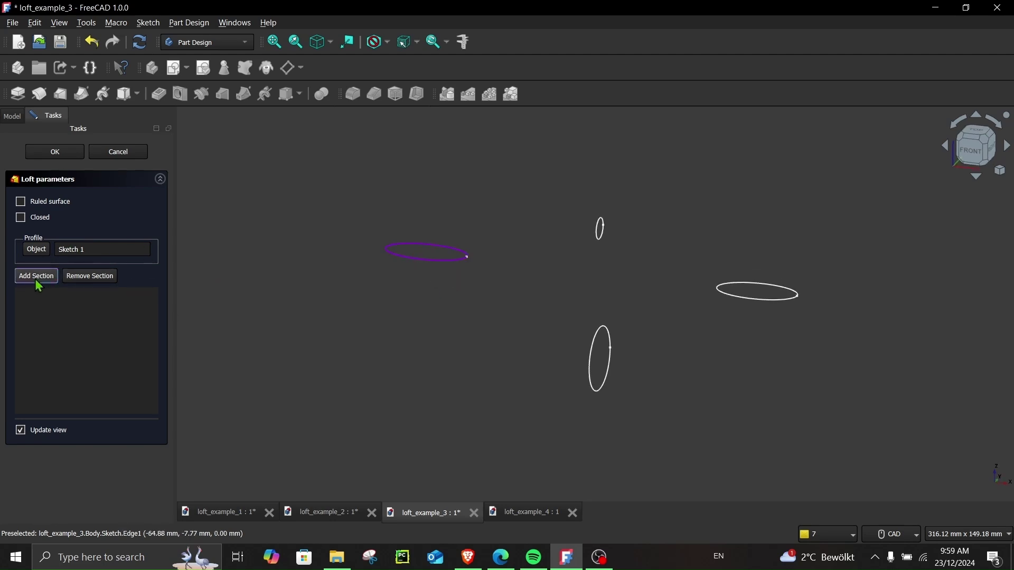
{"action": "left_click", "coordinate": [771, 299]}
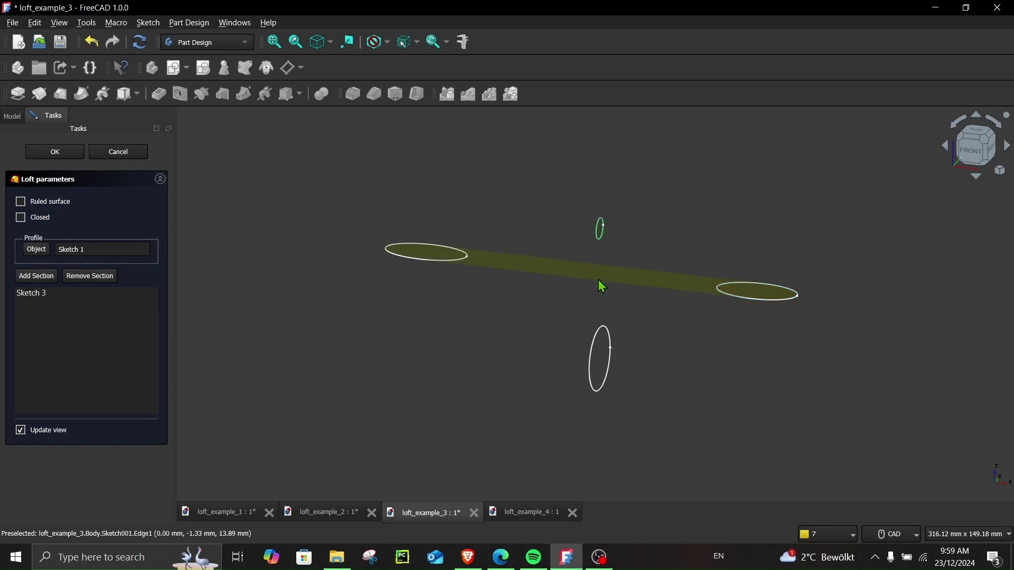
{"action": "left_click", "coordinate": [44, 276]}
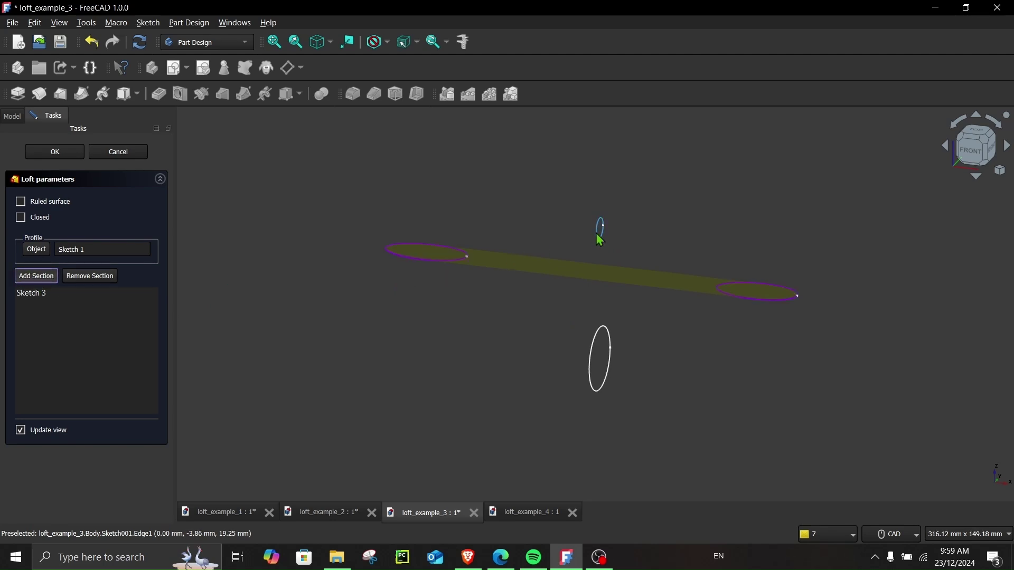
{"action": "left_click", "coordinate": [600, 229]}
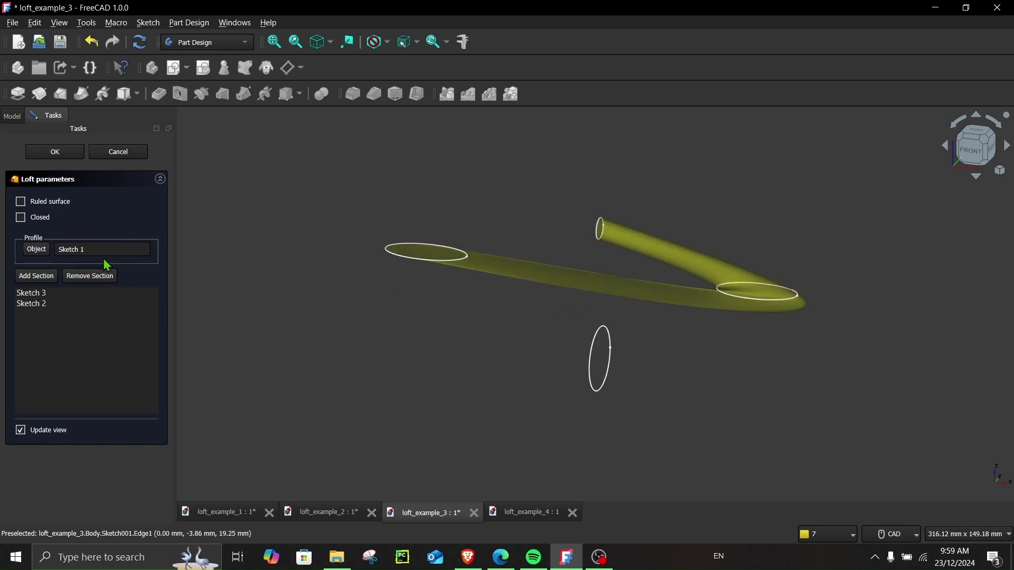
{"action": "left_click", "coordinate": [32, 279]}
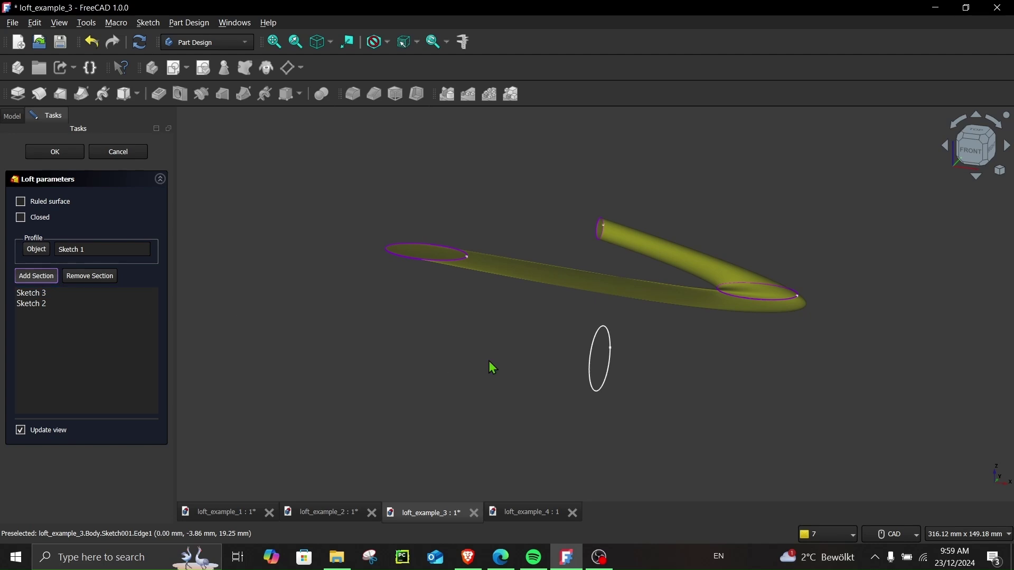
{"action": "left_click", "coordinate": [589, 370]}
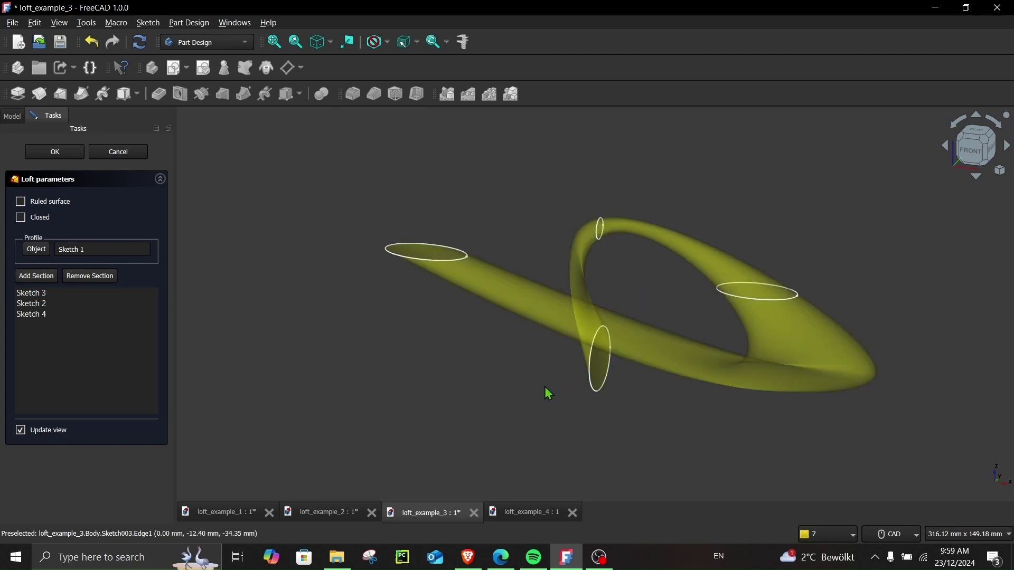
{"action": "mouse_move", "coordinate": [495, 406]}
{"action": "middle_mouse_down"}
{"action": "mouse_move", "coordinate": [563, 377]}
{"action": "mouse_move", "coordinate": [536, 380]}
{"action": "middle_mouse_up"}
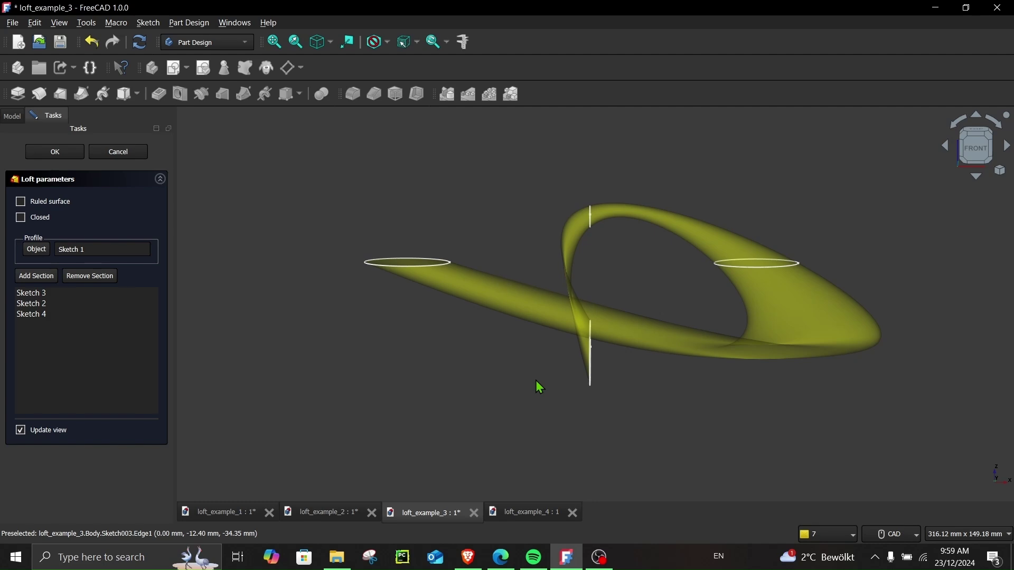
{"action": "left_click", "coordinate": [122, 153]}
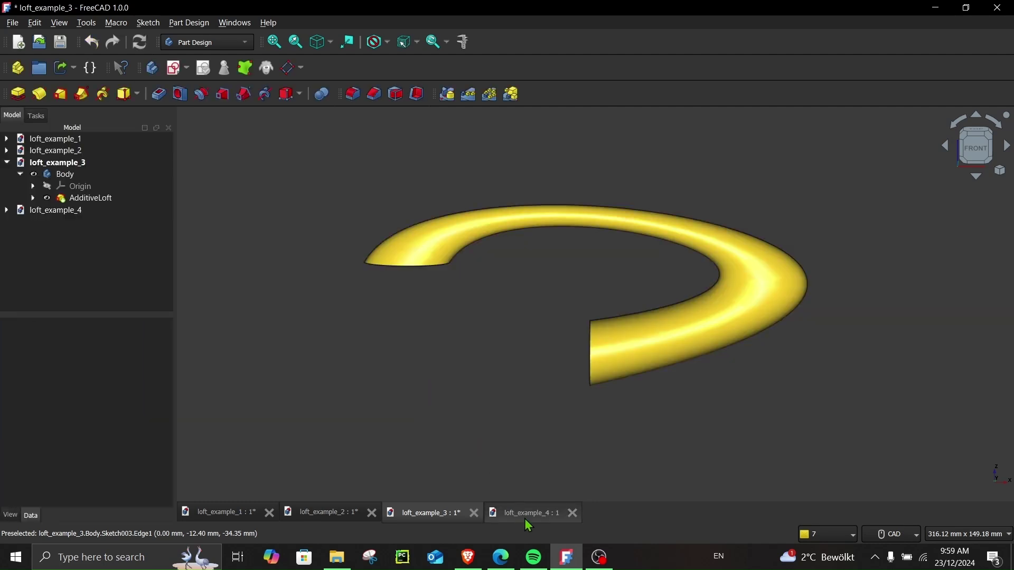
- Show the four profile sketches, Sketch 1 to Sketch 4, of the AdditiveLoft in loft_example_3
{"action": "left_click", "coordinate": [525, 512]}
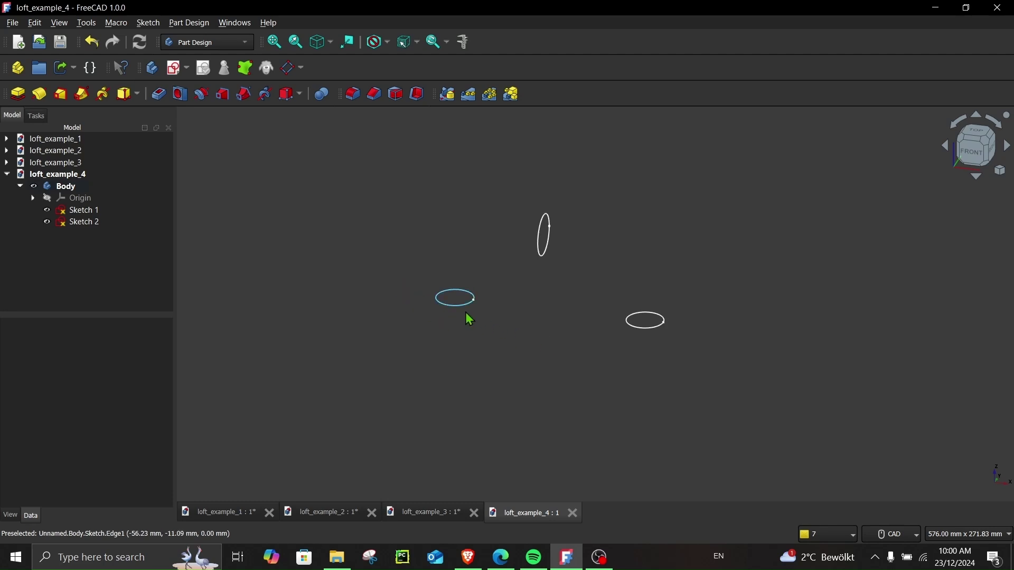
{"action": "left_click", "coordinate": [444, 514]}
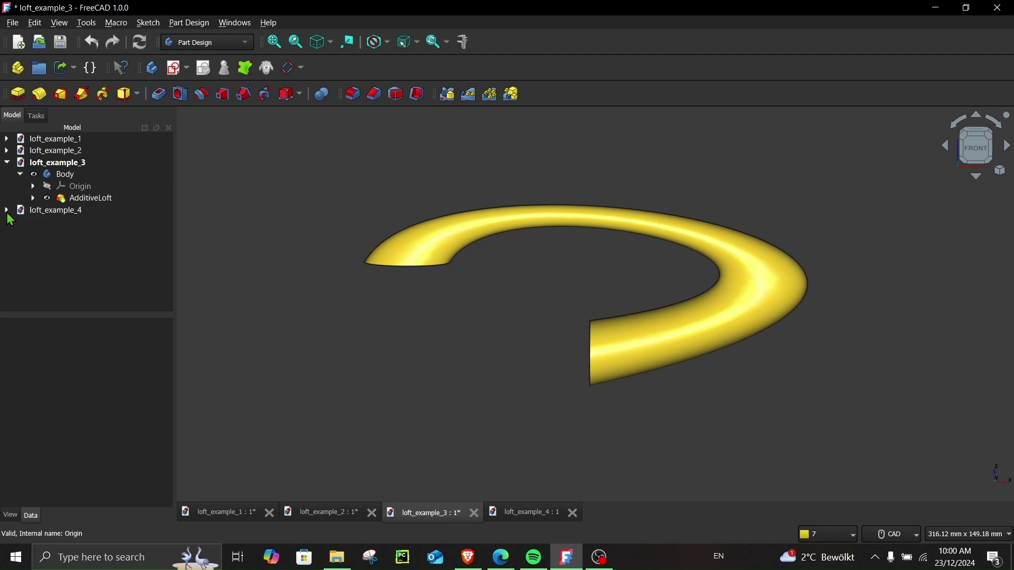
{"action": "left_click", "coordinate": [32, 198]}
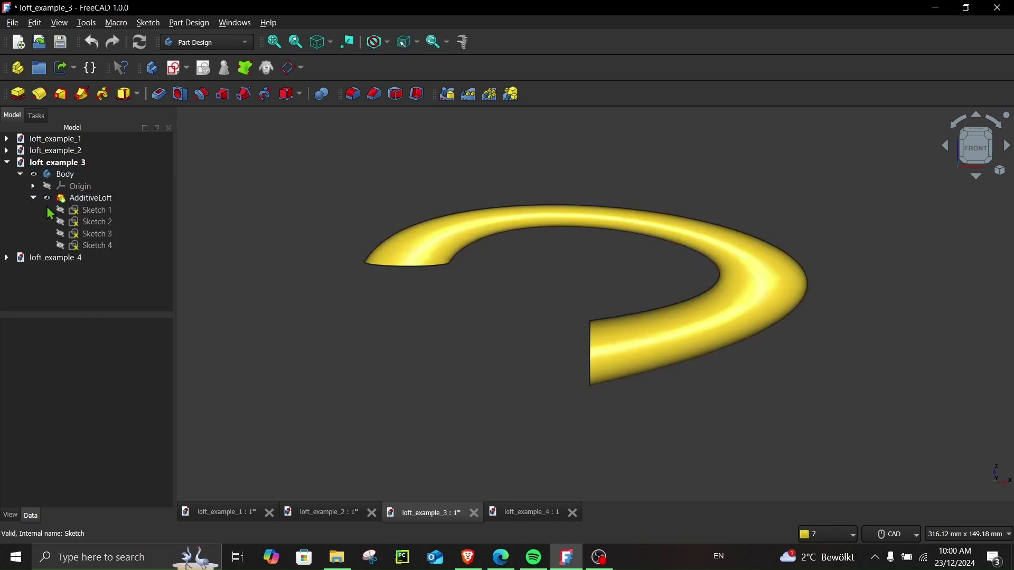
{"action": "left_click", "coordinate": [97, 212]}
{"action": "key", "text": "Down"}
{"action": "key", "text": "Down"}
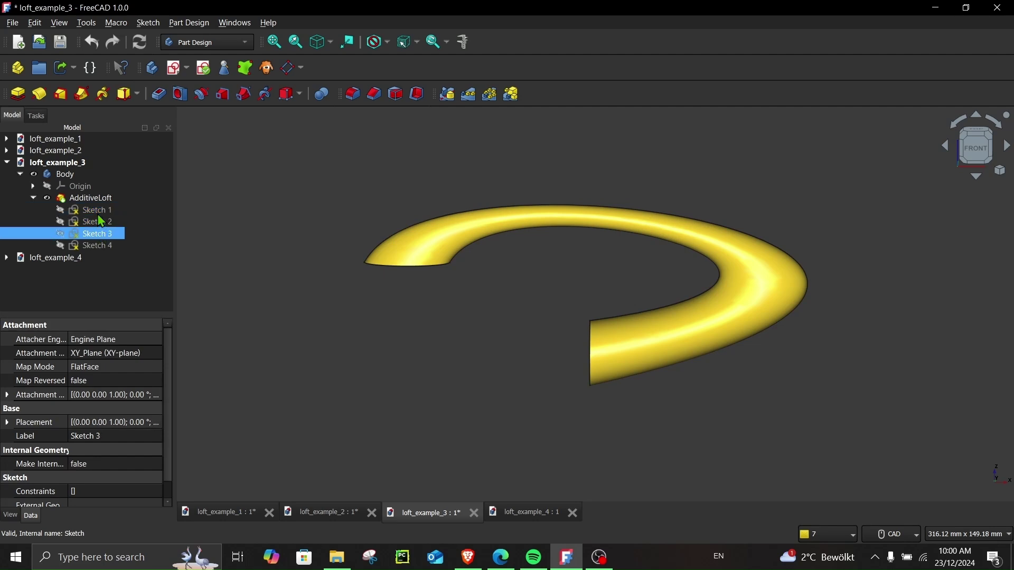
{"action": "left_click_drag", "start_coordinate": [98, 210], "coordinate": [96, 248]}
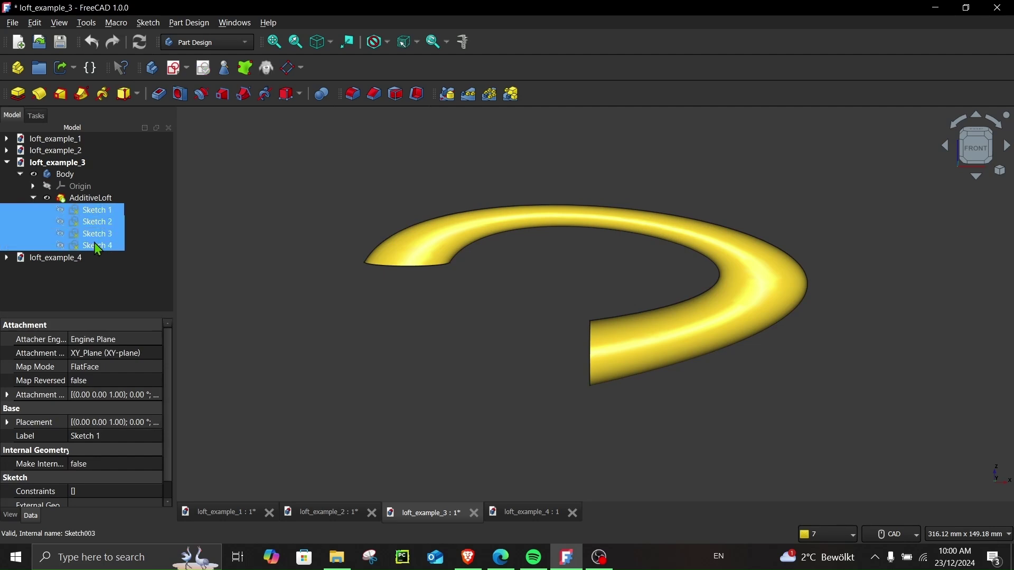
{"action": "key", "text": "space"}
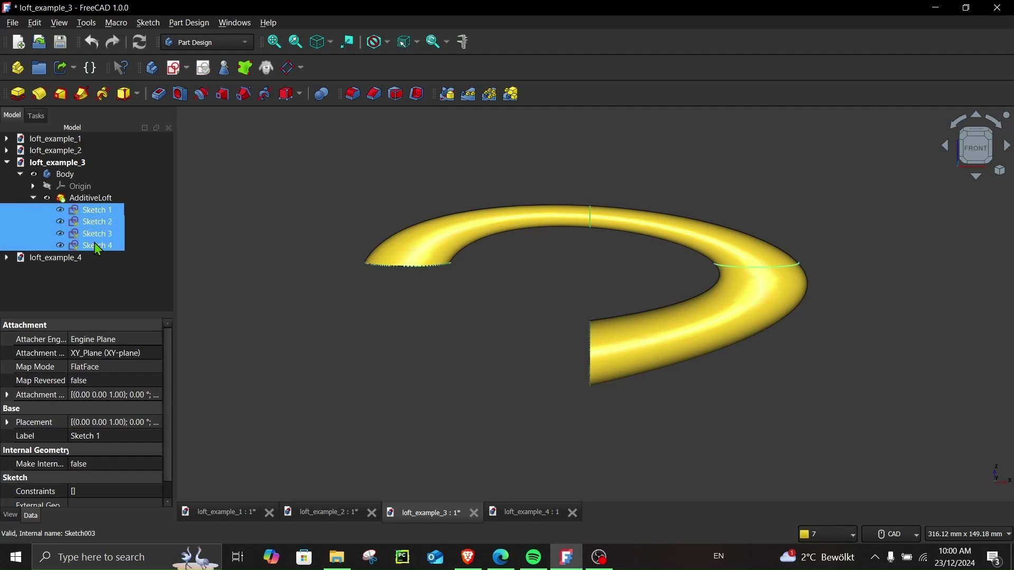
- Make the AdditiveLoft in loft_example_3 transparent and select its four profile sketches
{"action": "left_click", "coordinate": [90, 197]}
{"action": "right_click", "coordinate": [89, 197]}
{"action": "left_click", "coordinate": [140, 246]}
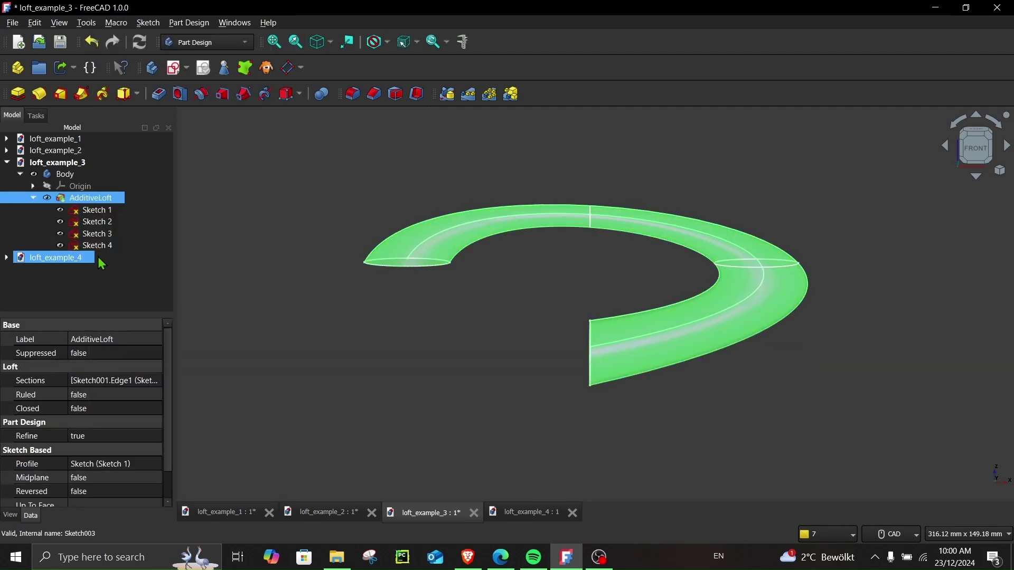
{"action": "left_click", "coordinate": [97, 210]}
{"action": "left_click", "coordinate": [97, 246], "text": "shift"}
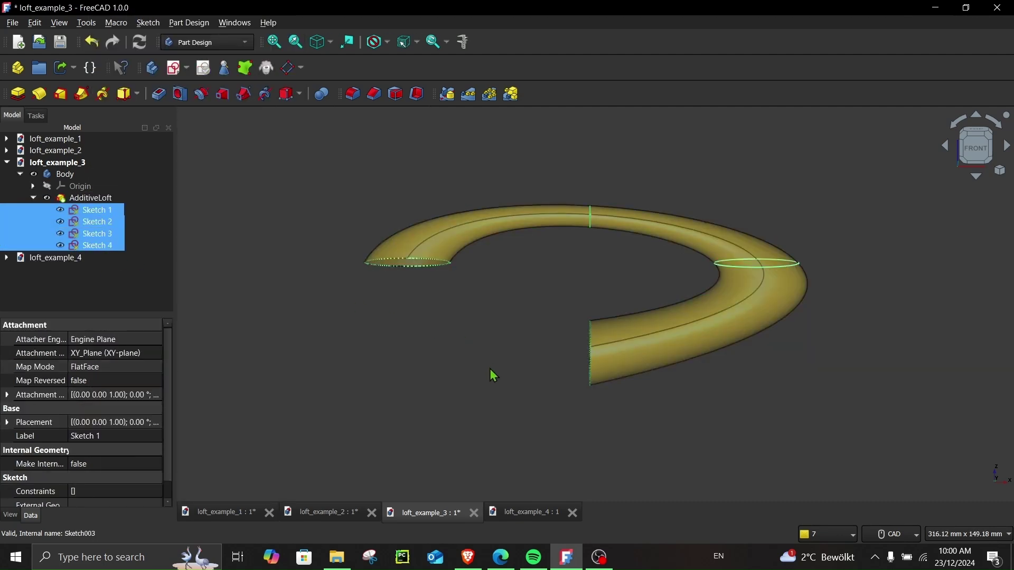
{"action": "mouse_move", "coordinate": [492, 374]}
{"action": "middle_mouse_down"}
{"action": "mouse_move", "coordinate": [550, 355]}
{"action": "mouse_move", "coordinate": [469, 357]}
{"action": "middle_mouse_up"}
- Start an additive loft in loft_example_4 with the two-ellipse Sketch 1 as its profile
{"action": "left_click", "coordinate": [547, 520]}
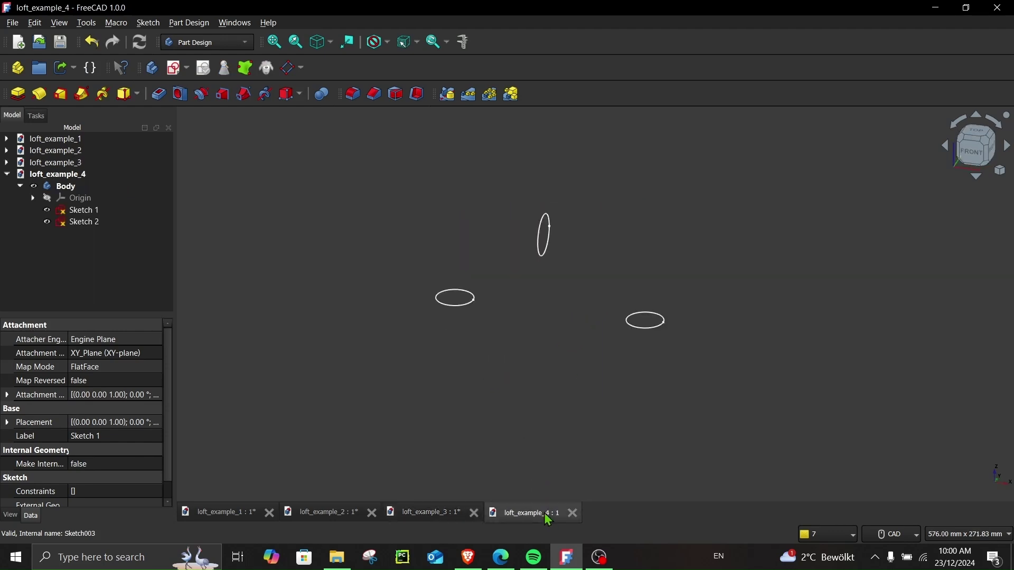
{"action": "left_click", "coordinate": [463, 305]}
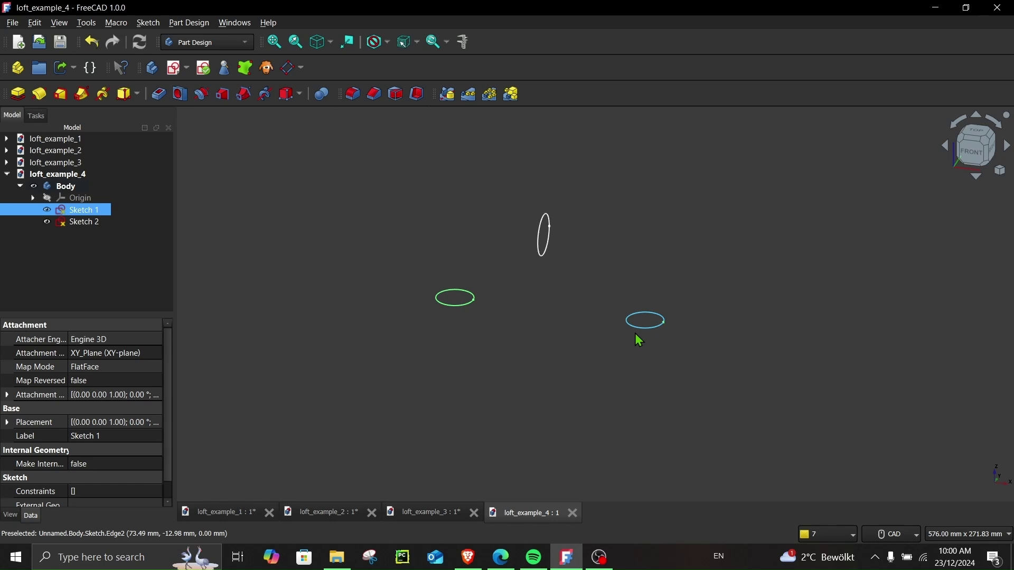
{"action": "left_click", "coordinate": [520, 363]}
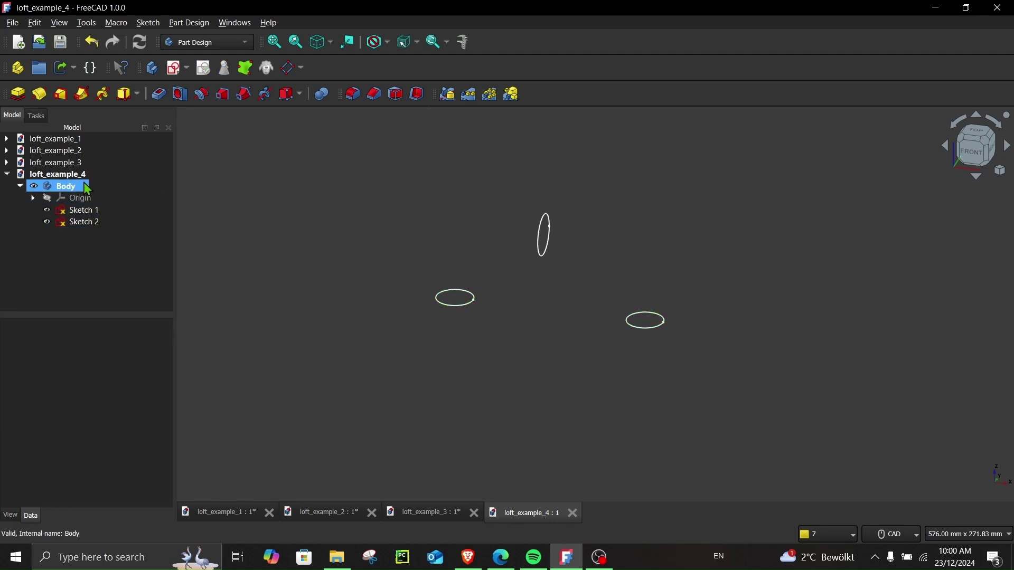
{"action": "left_click", "coordinate": [85, 211]}
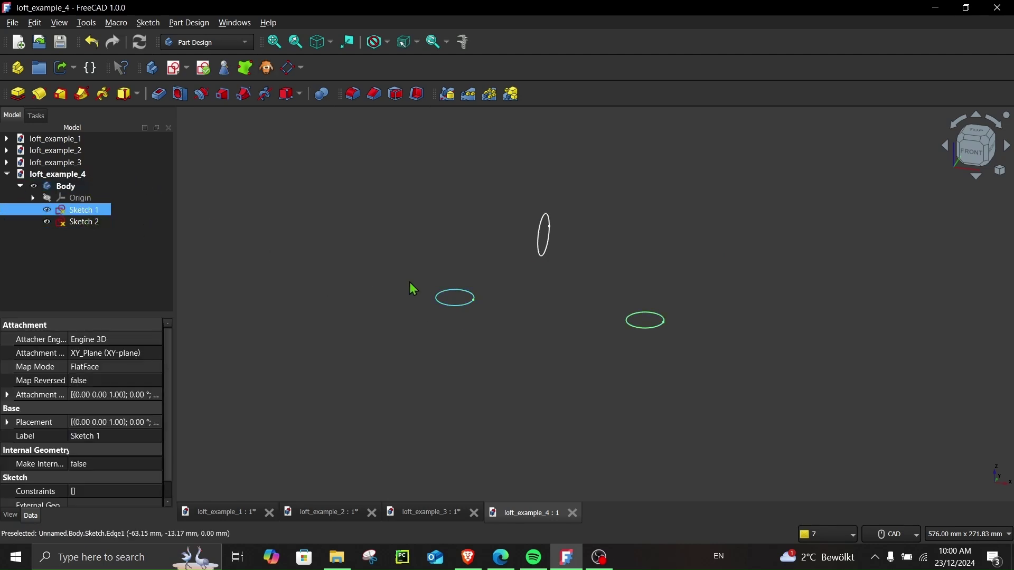
{"action": "left_click", "coordinate": [60, 95]}
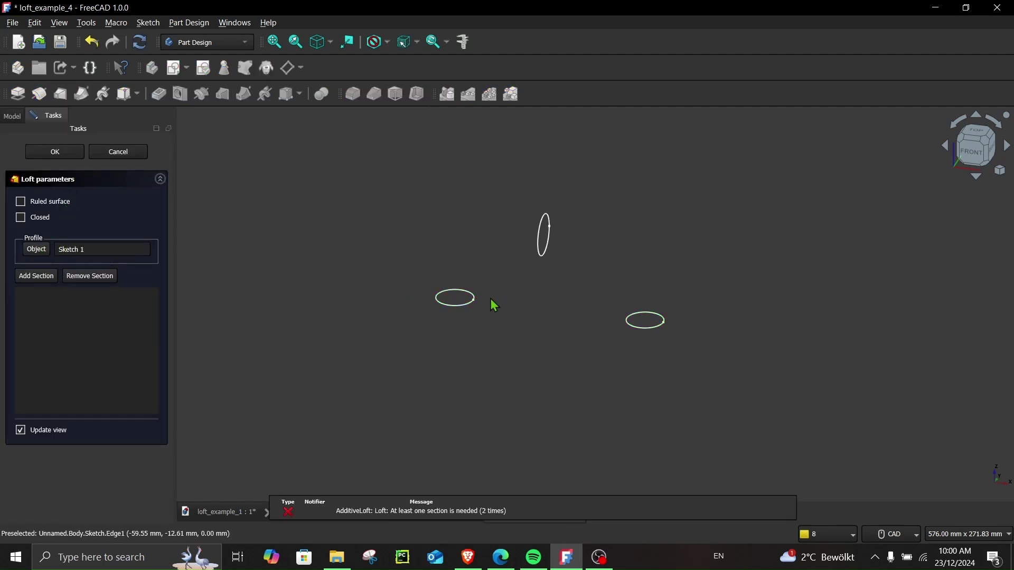
- Add Sketch 2 and Sketch 1 as sections of the loft and try to accept it
{"action": "left_click", "coordinate": [45, 279]}
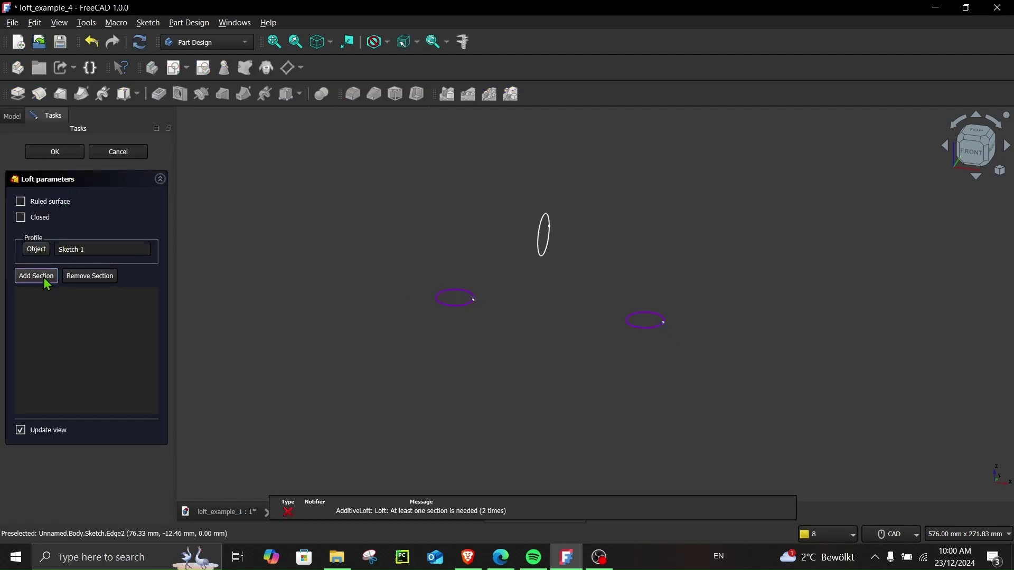
{"action": "left_click", "coordinate": [539, 255]}
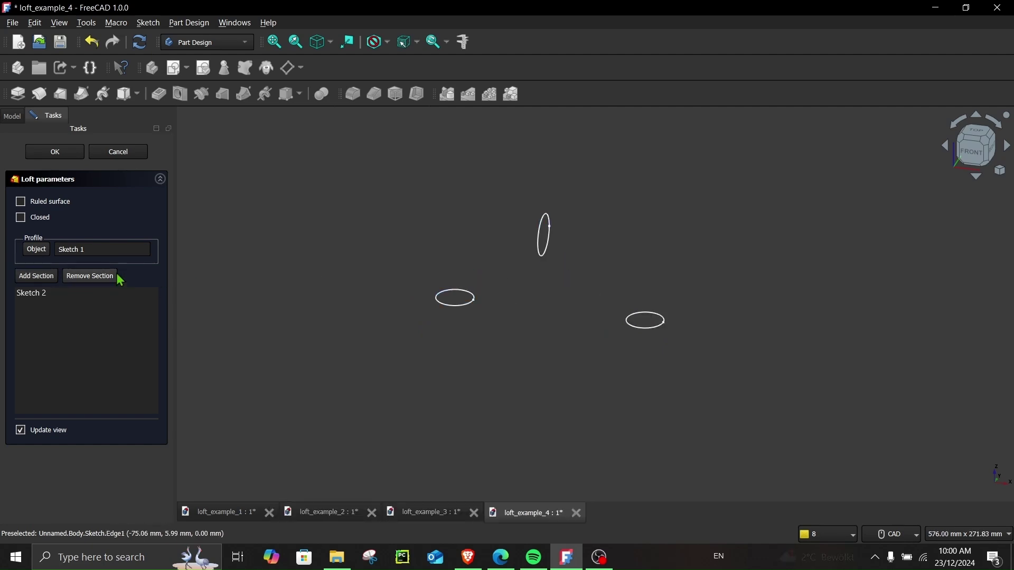
{"action": "left_click", "coordinate": [27, 277]}
{"action": "left_click", "coordinate": [650, 328]}
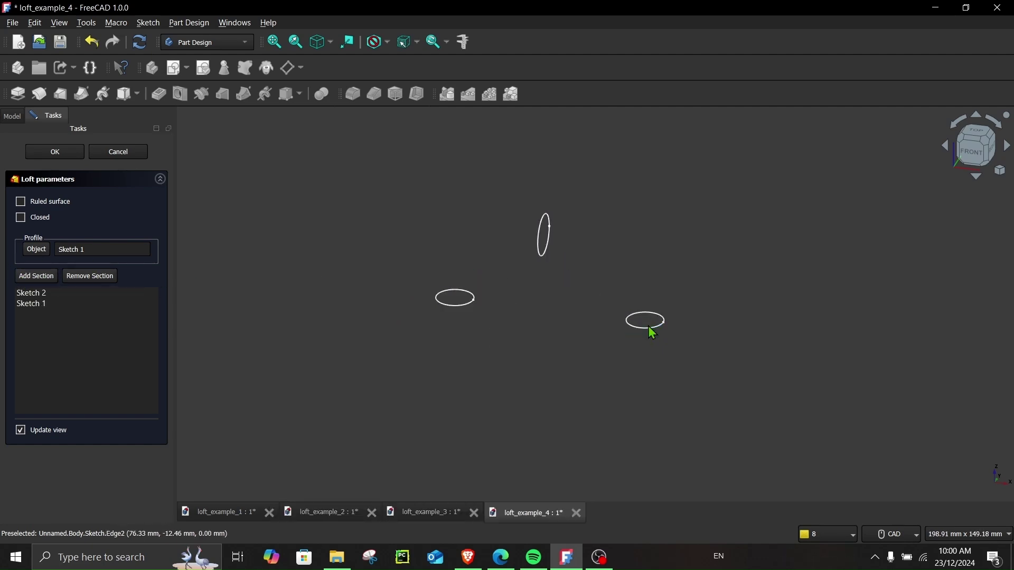
{"action": "left_click", "coordinate": [42, 154]}
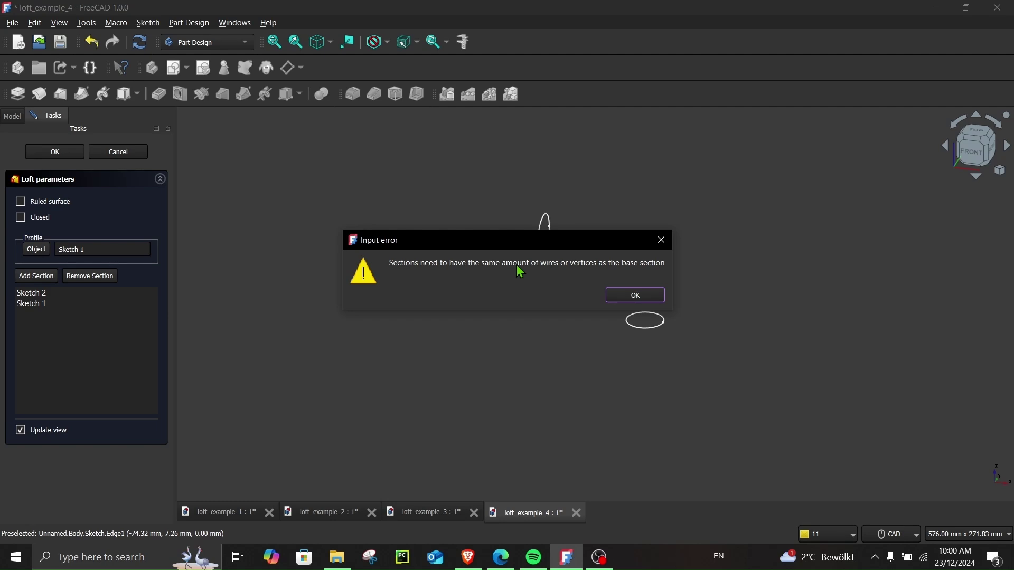
{"action": "left_click", "coordinate": [633, 296]}
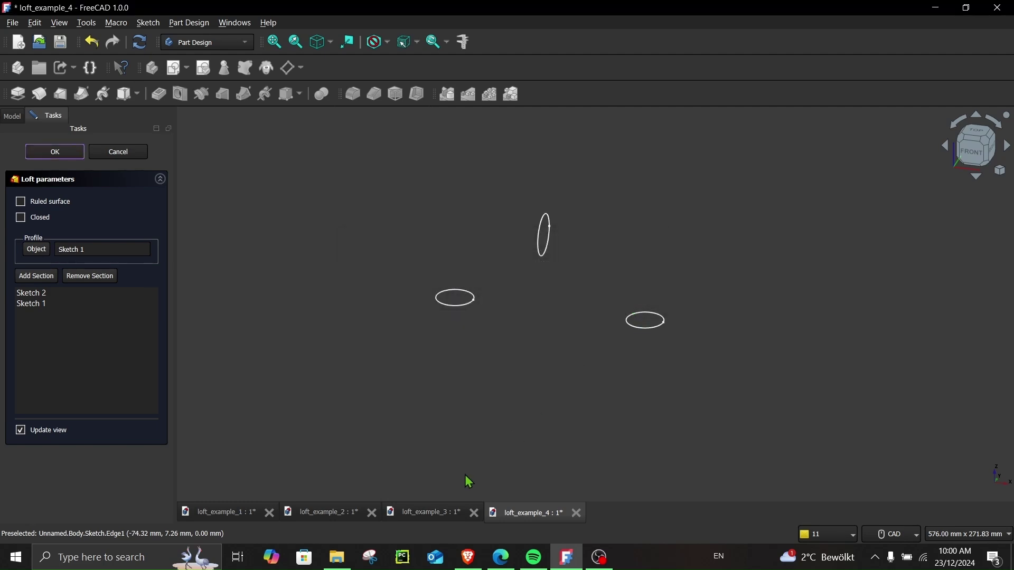
{"action": "left_click", "coordinate": [432, 511]}
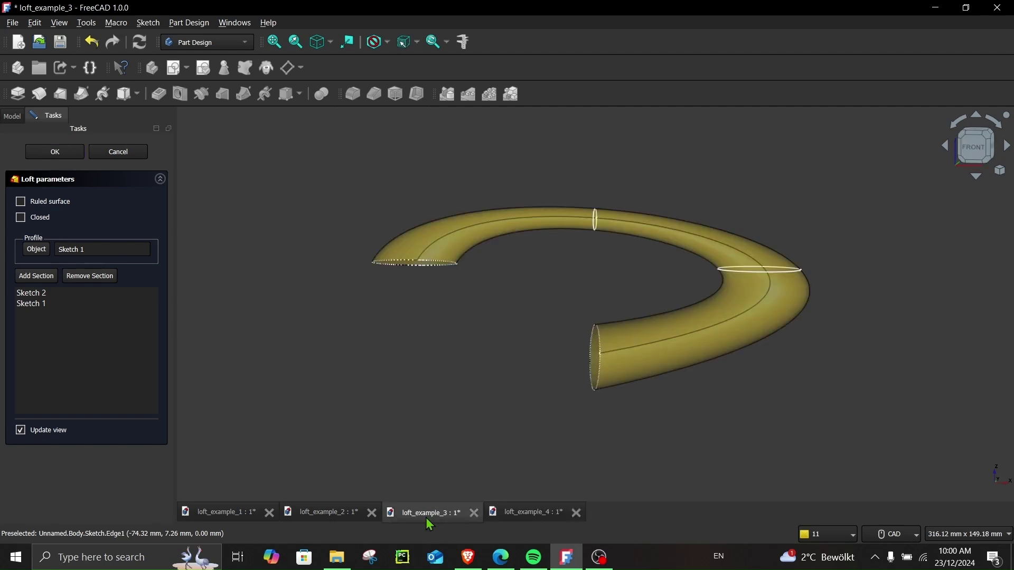
{"action": "left_click", "coordinate": [326, 520]}
{"action": "left_click", "coordinate": [241, 512]}
{"action": "left_click", "coordinate": [525, 512]}
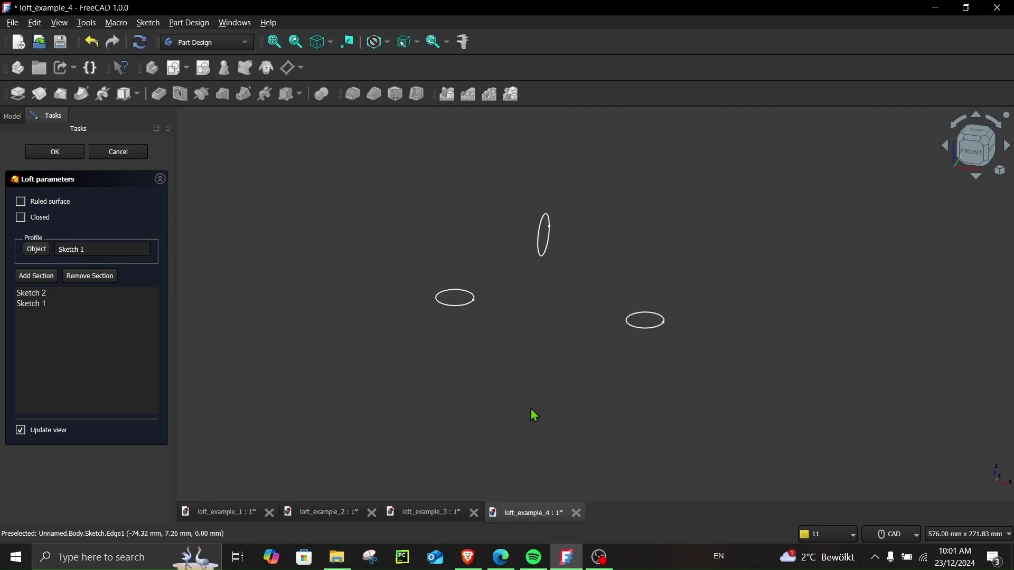